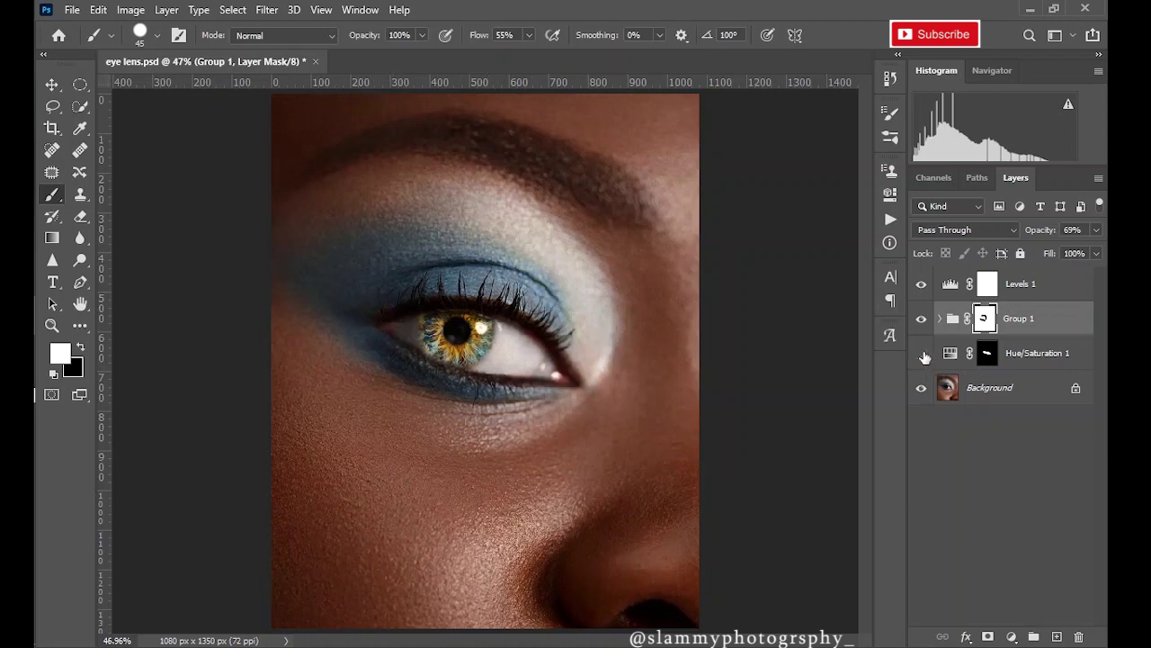
- Hide all edits to see the original eye, then turn Hue/Saturation 1, Group 1 and Levels 1 back on
drag(925, 357, 921, 283)
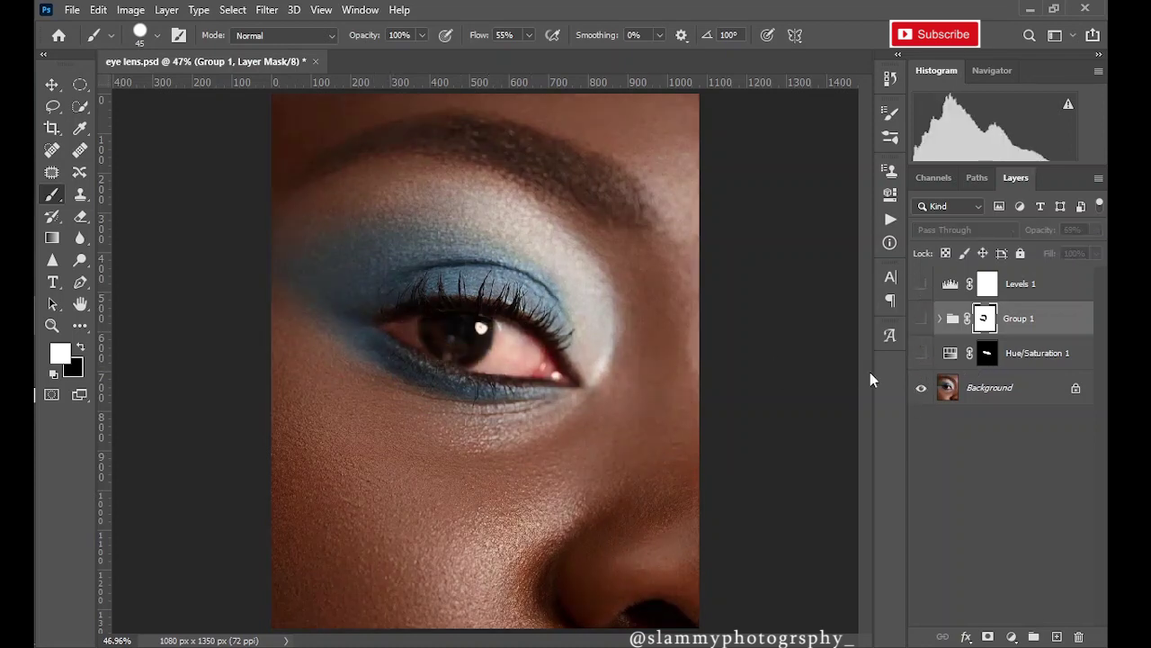
click(920, 354)
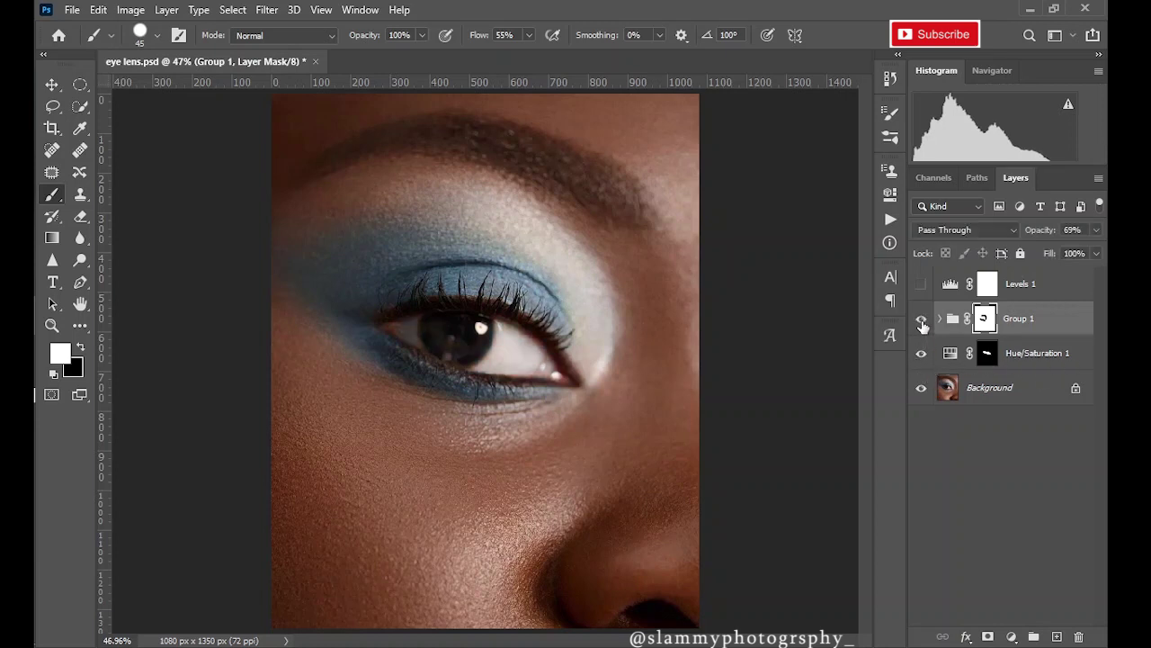
click(921, 320)
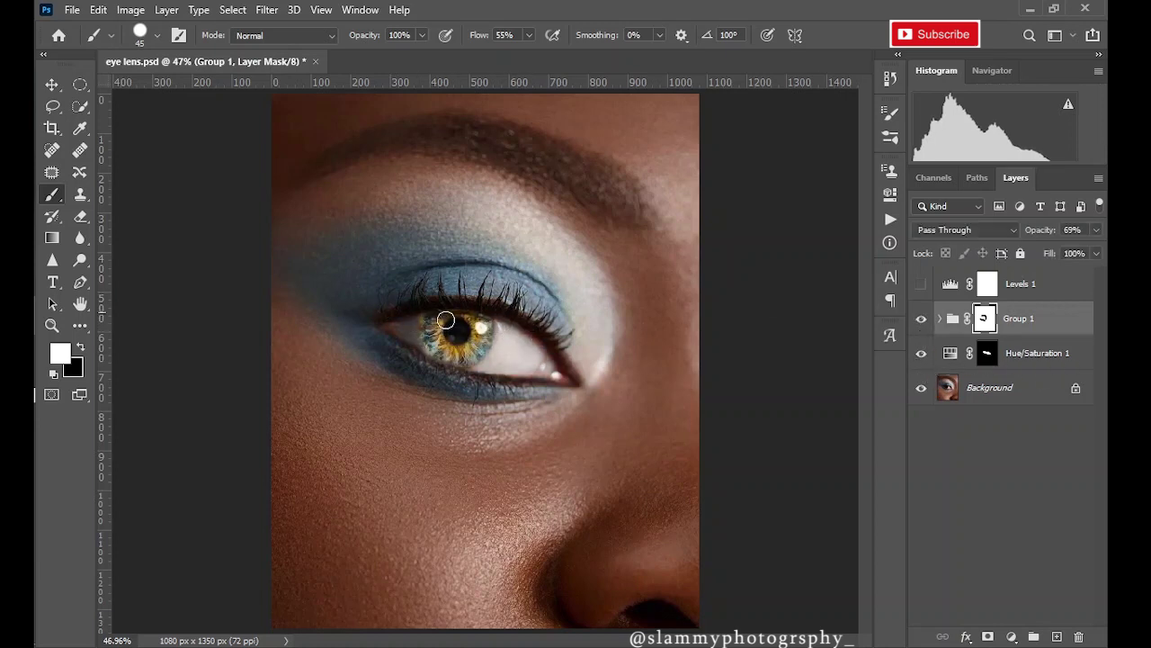
click(922, 284)
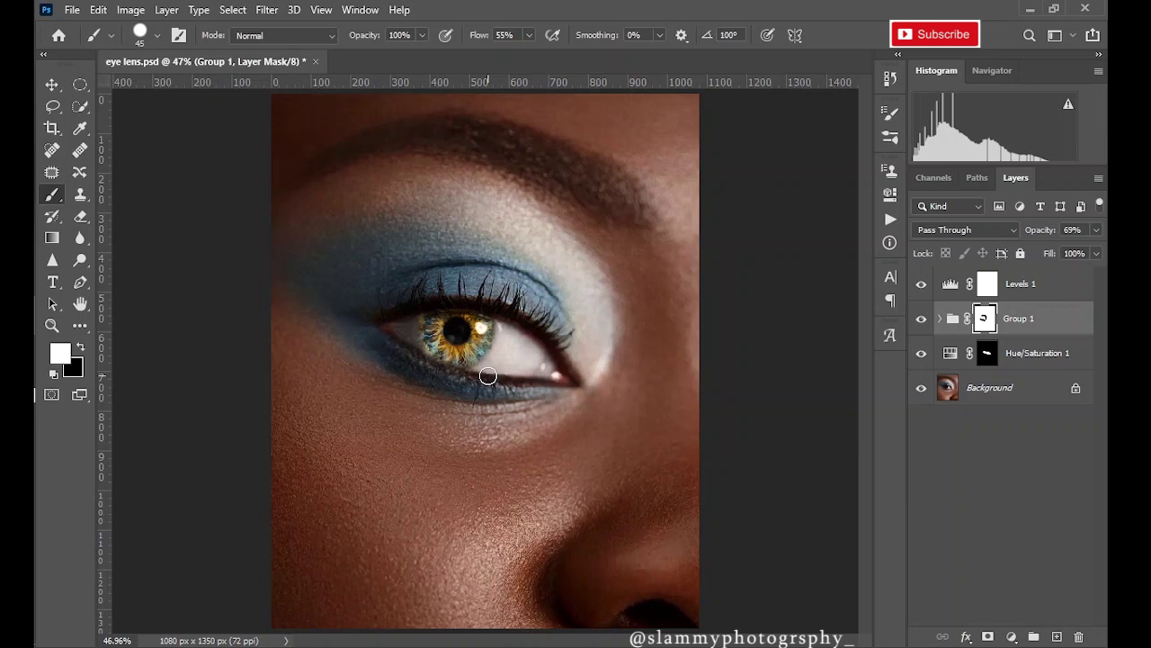
- Combine Levels 1, Group 1 and Hue/Saturation 1 into Group 2
click(1003, 286)
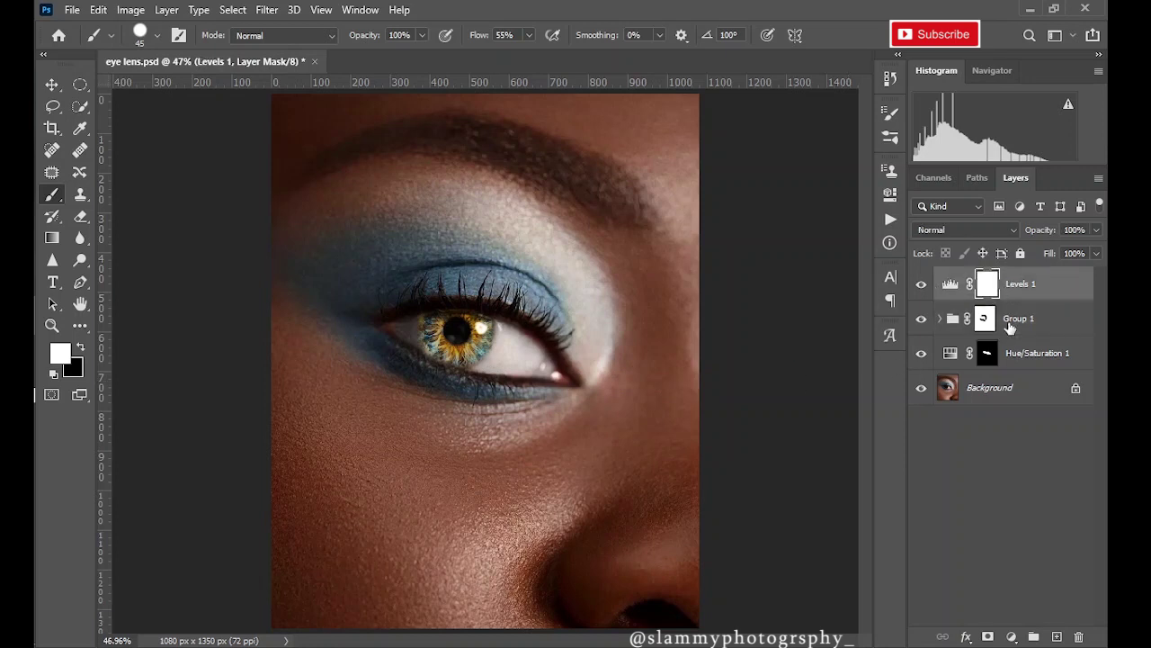
shift+click(1014, 358)
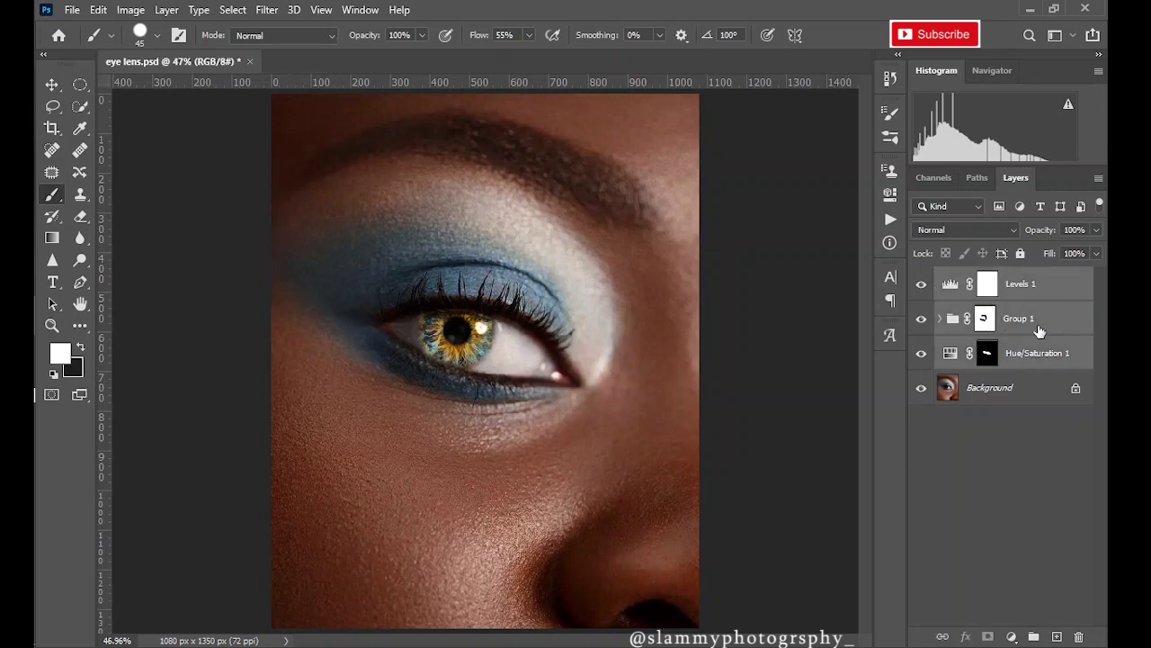
drag(1024, 337, 1032, 635)
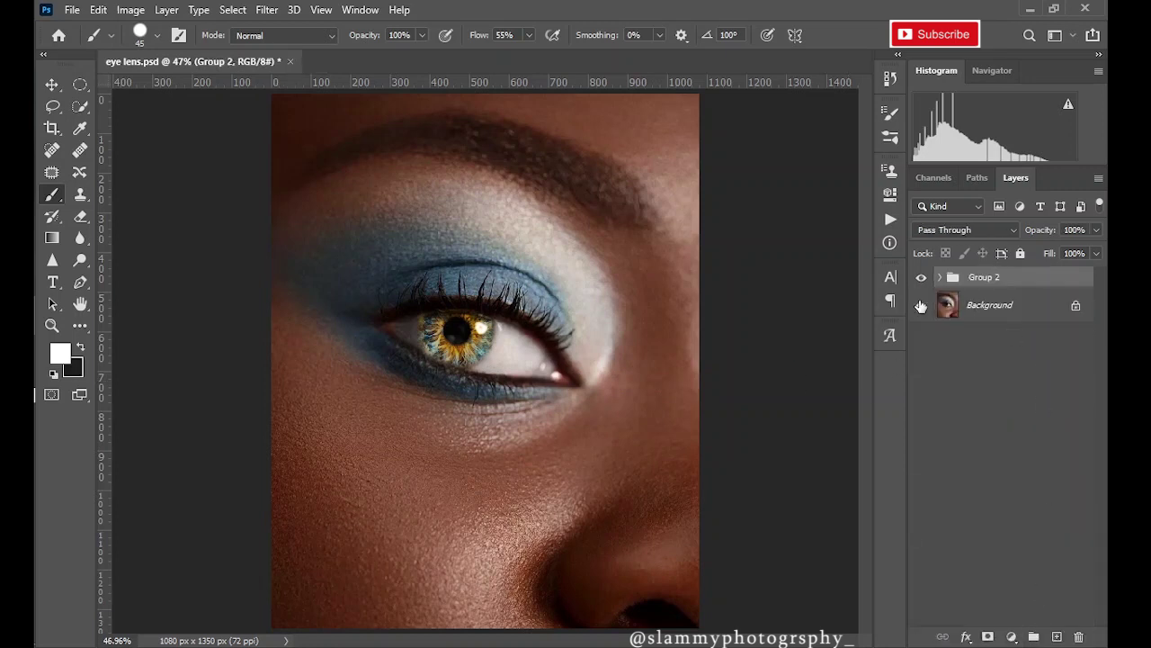
- Toggle Group 2 for a before/after comparison, then delete it to return to the plain photo
click(921, 281)
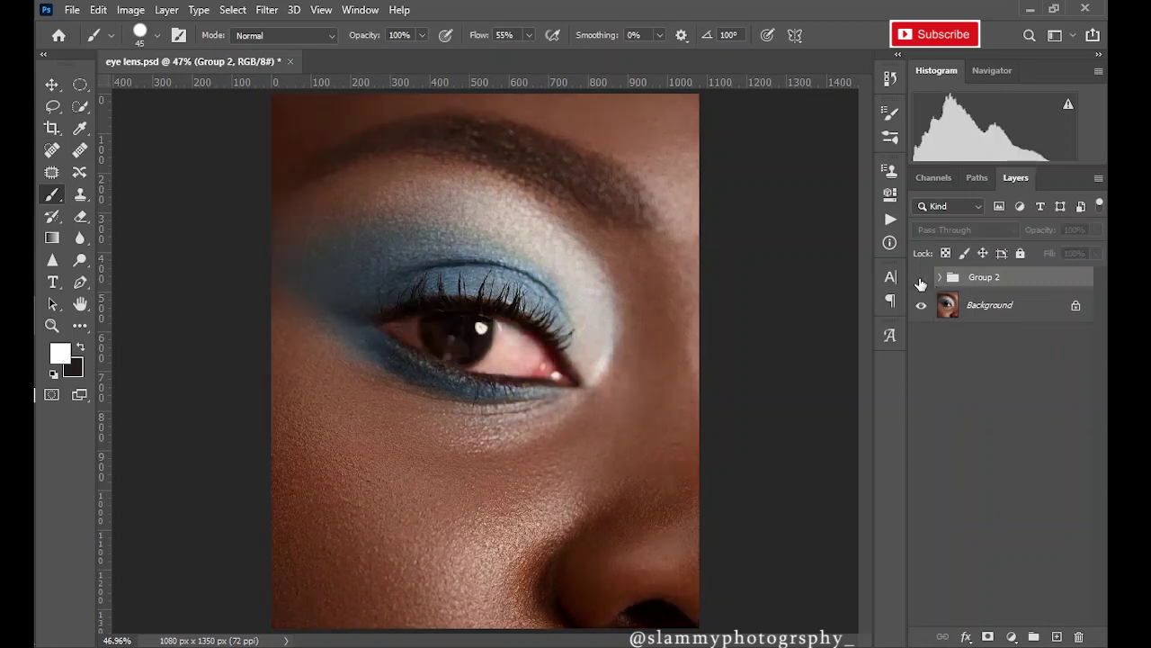
click(922, 279)
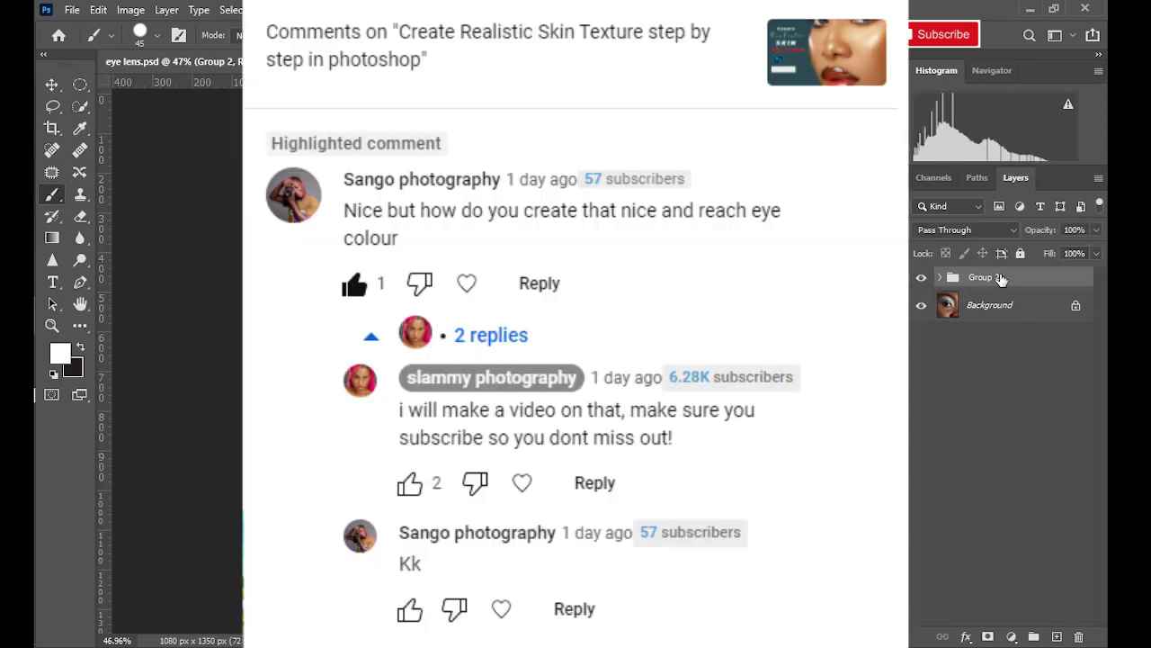
drag(998, 280, 1078, 634)
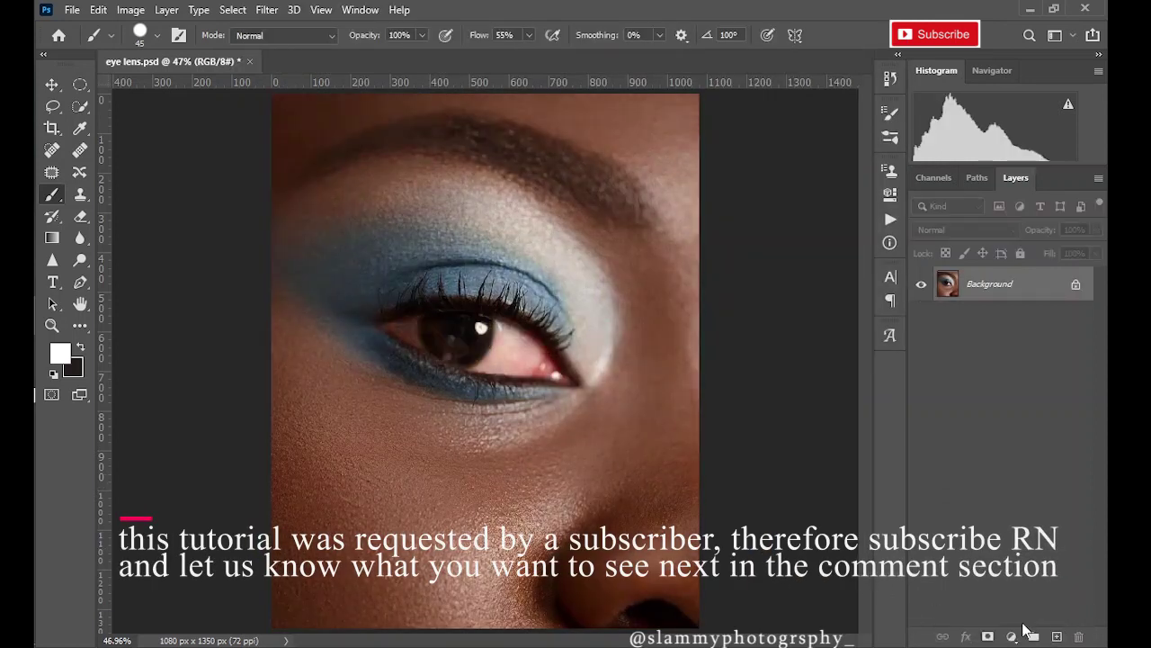
- Add a Hue/Saturation layer targeting the eye's Reds, with saturation -42 and lightness +5
click(1019, 636)
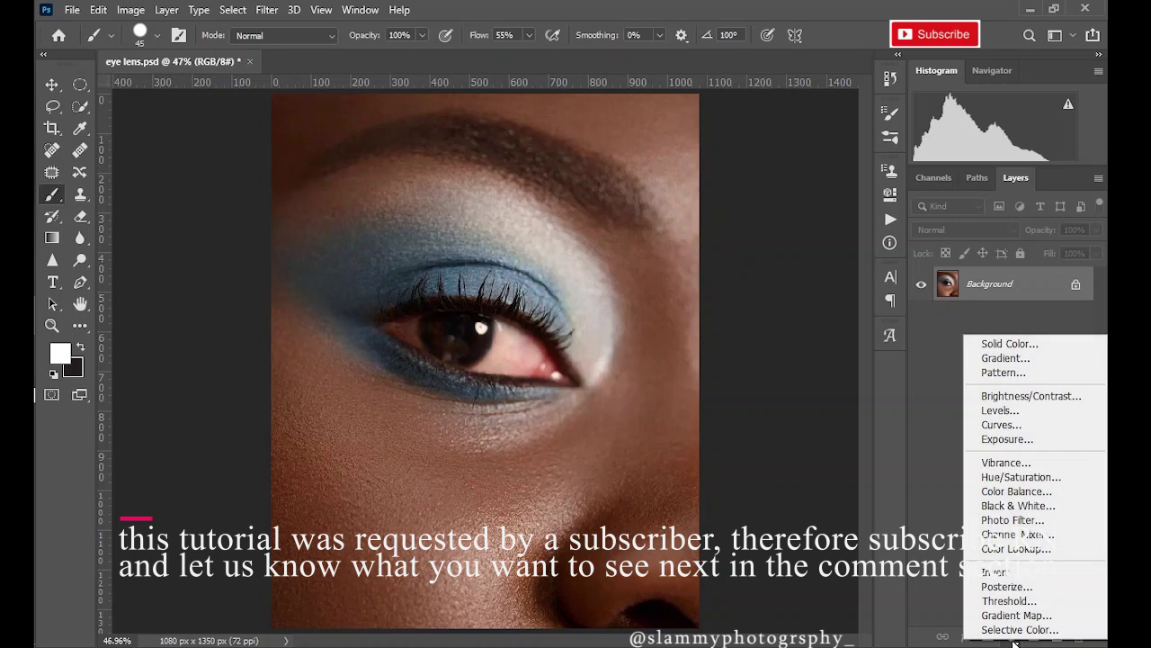
click(1021, 478)
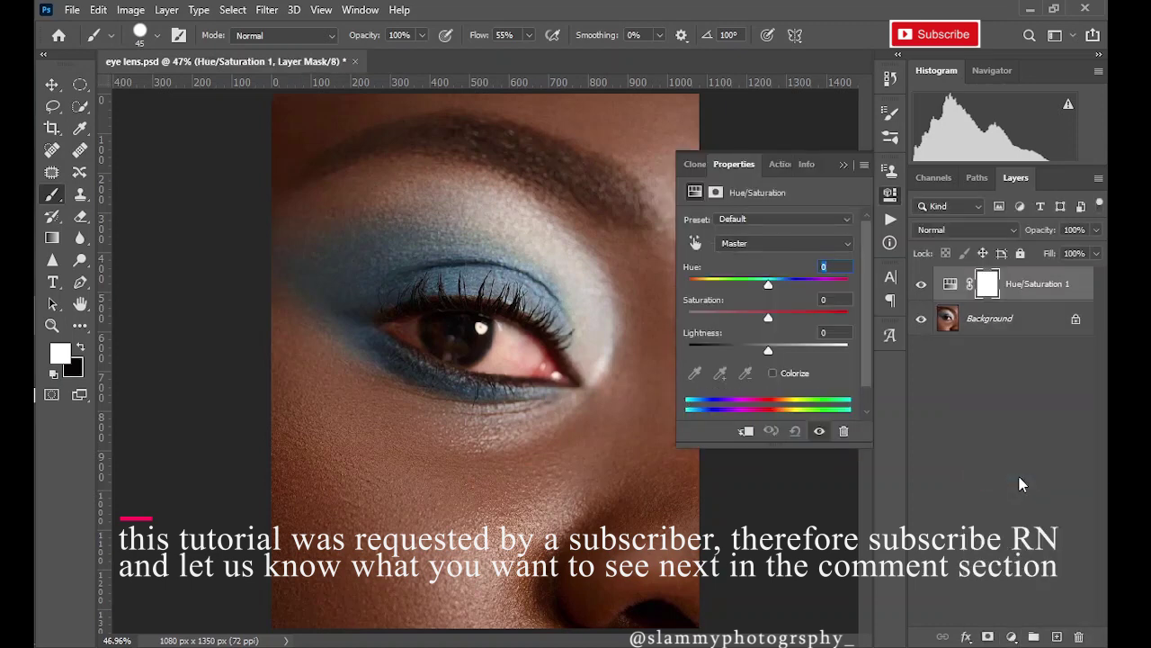
click(693, 244)
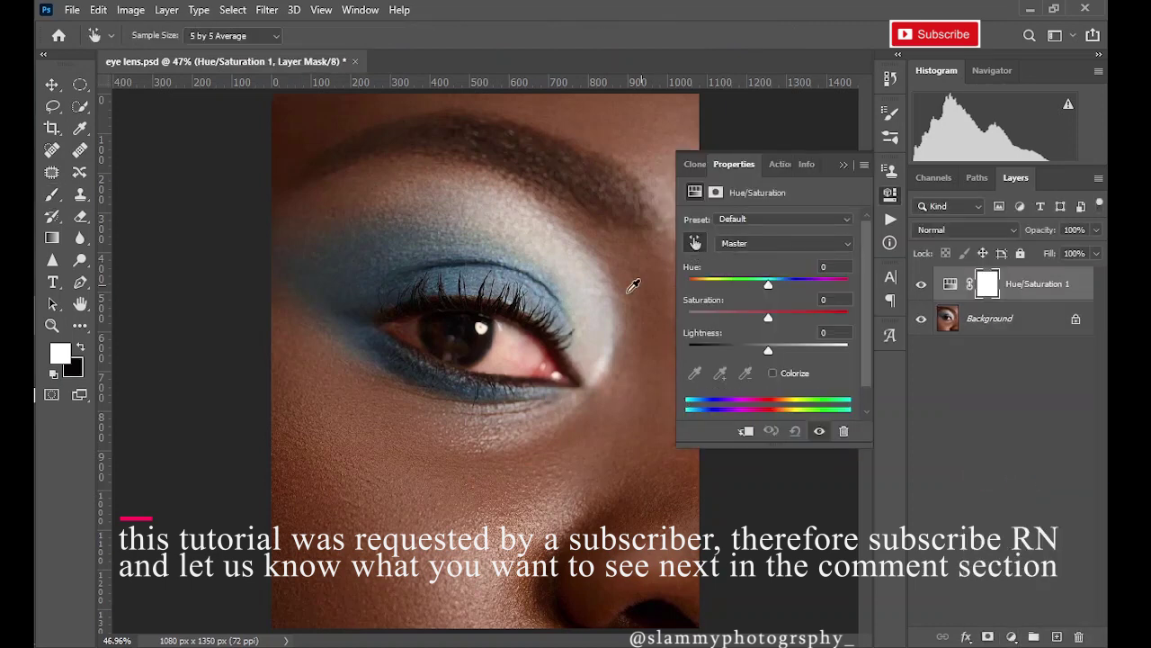
click(515, 348)
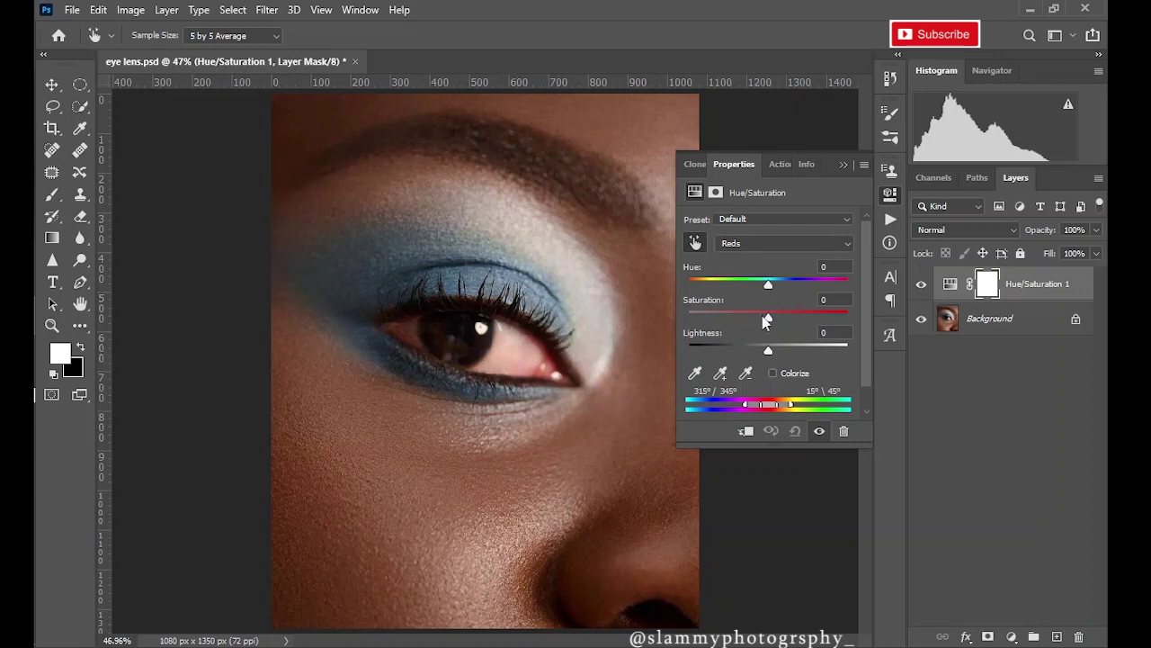
drag(763, 321, 772, 352)
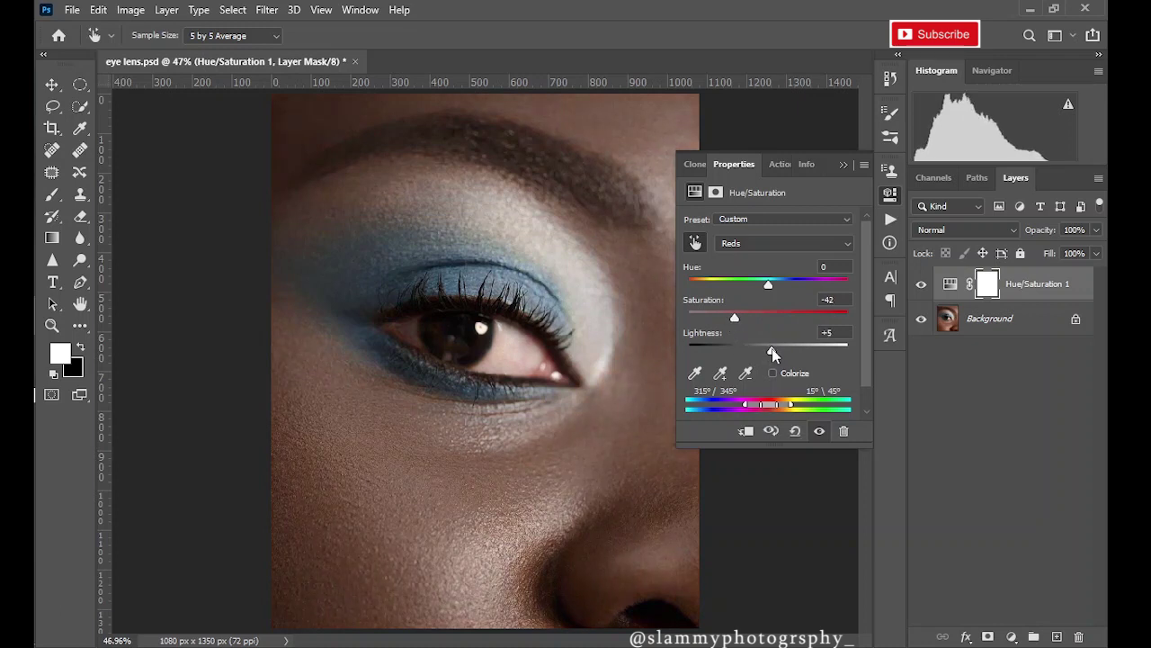
click(844, 165)
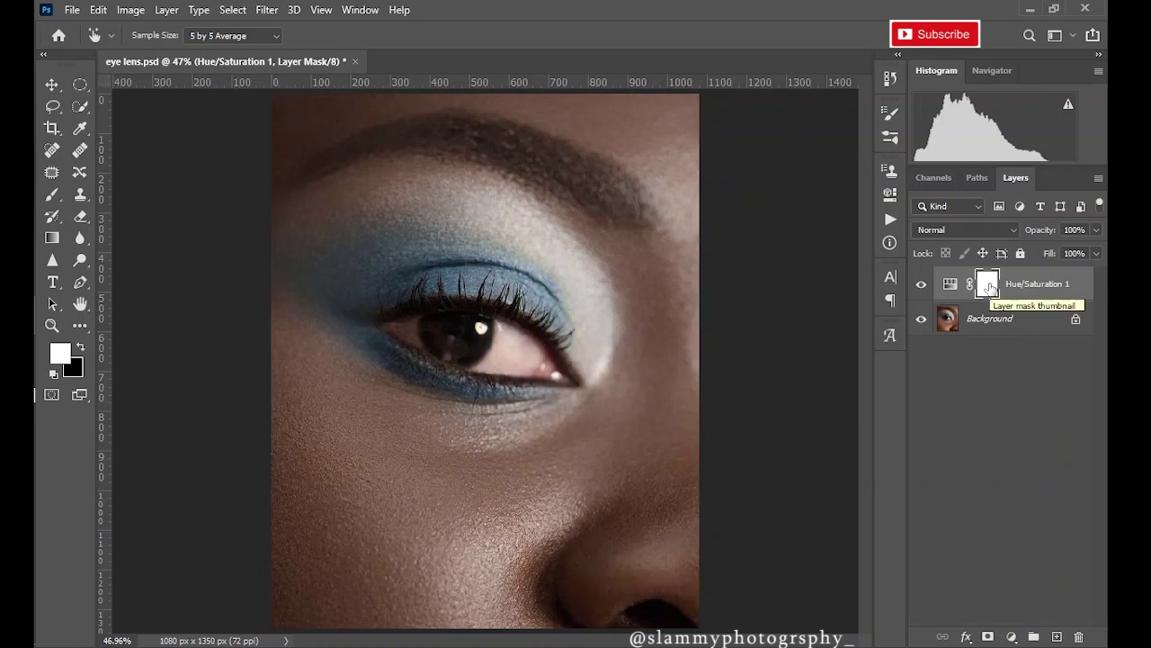
- Invert the Hue/Saturation mask and paint white over the eye white with a 70 then 50 px brush
drag(990, 286, 991, 288)
key(ctrl+i)
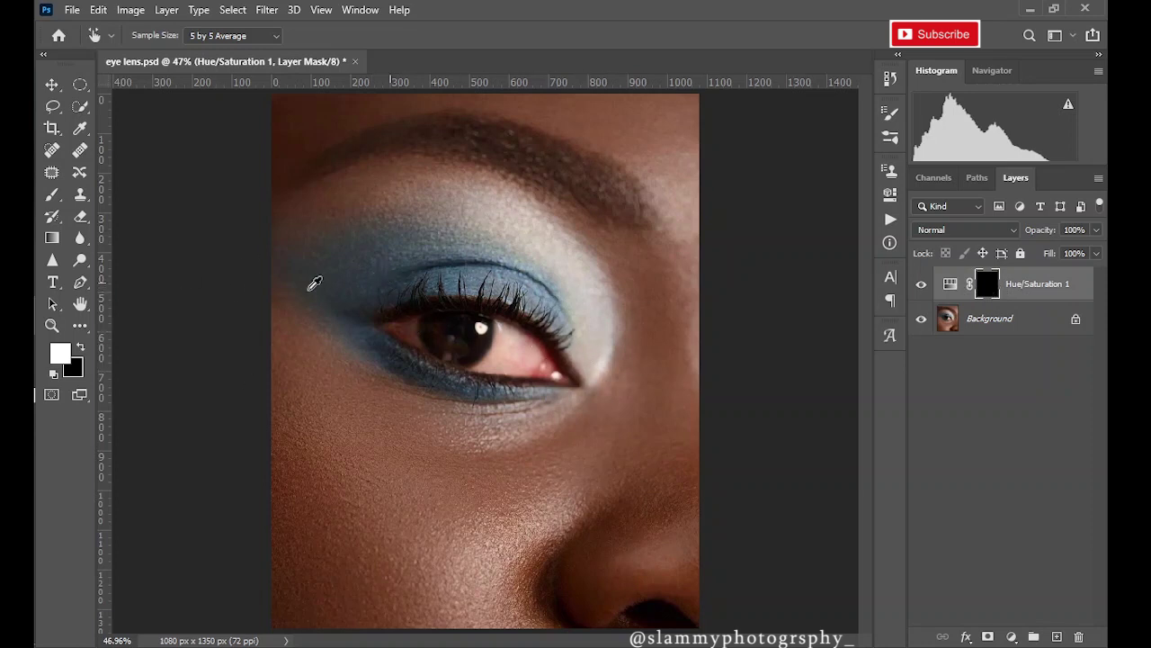
click(52, 198)
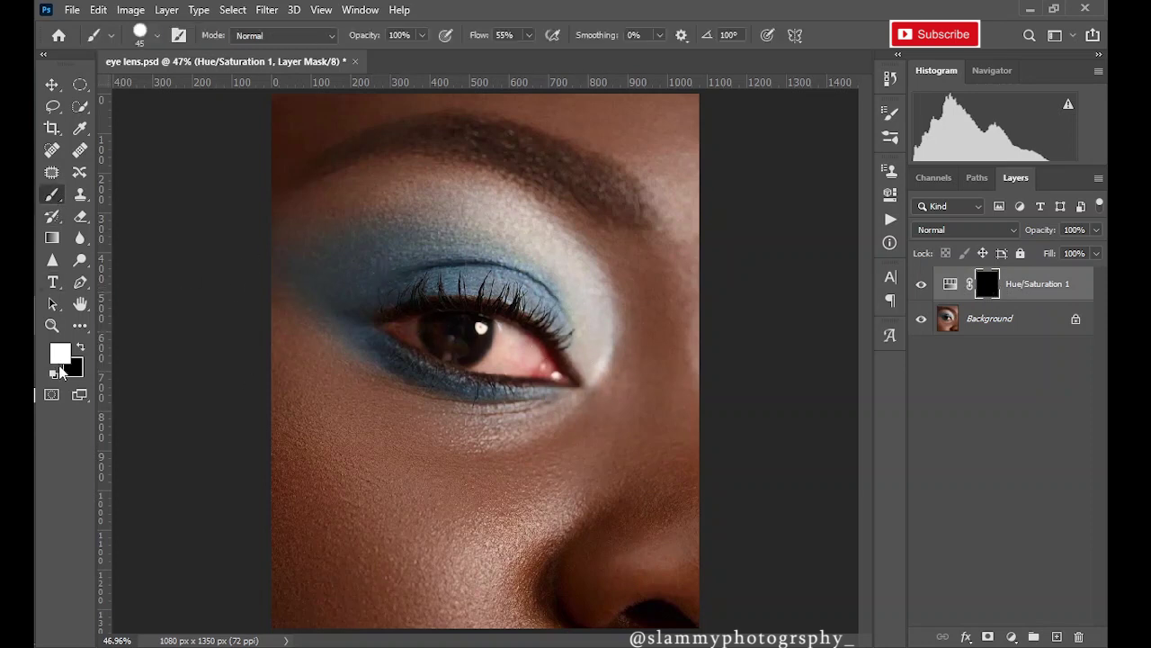
key(bracketright)
key(bracketright)
key(bracketright)
mouse_move(531, 357)
mouse_down()
mouse_move(544, 370)
mouse_move(464, 359)
mouse_up()
key(bracketleft)
key(bracketleft)
drag(550, 373, 557, 377)
click(922, 285)
click(923, 286)
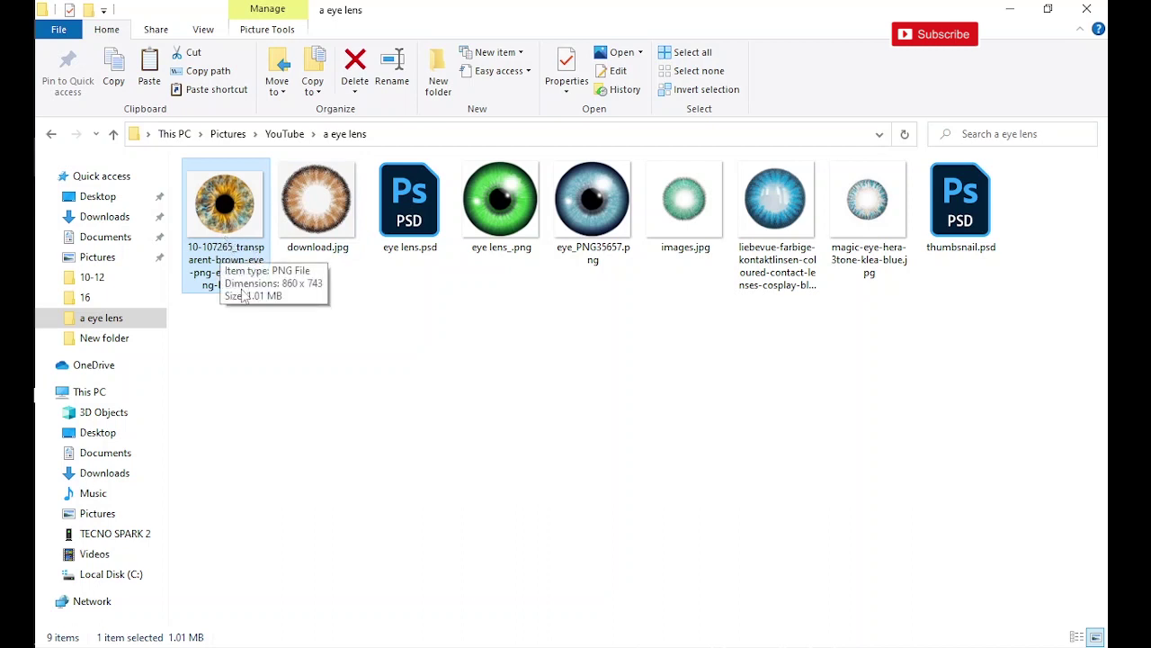
- Drag the iris PNG from the 'a eye lens' folder onto Photoshop
drag(238, 225, 486, 351)
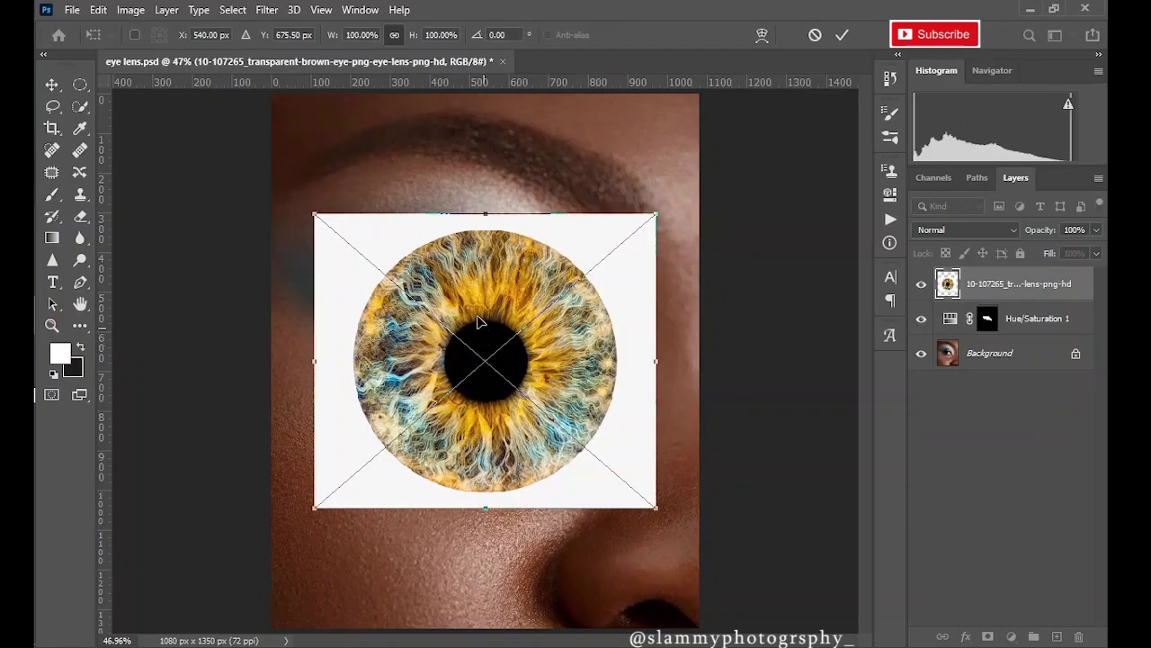
- Place the iris image over the eye photo as a new layer and commit it
drag(472, 308, 453, 279)
click(839, 36)
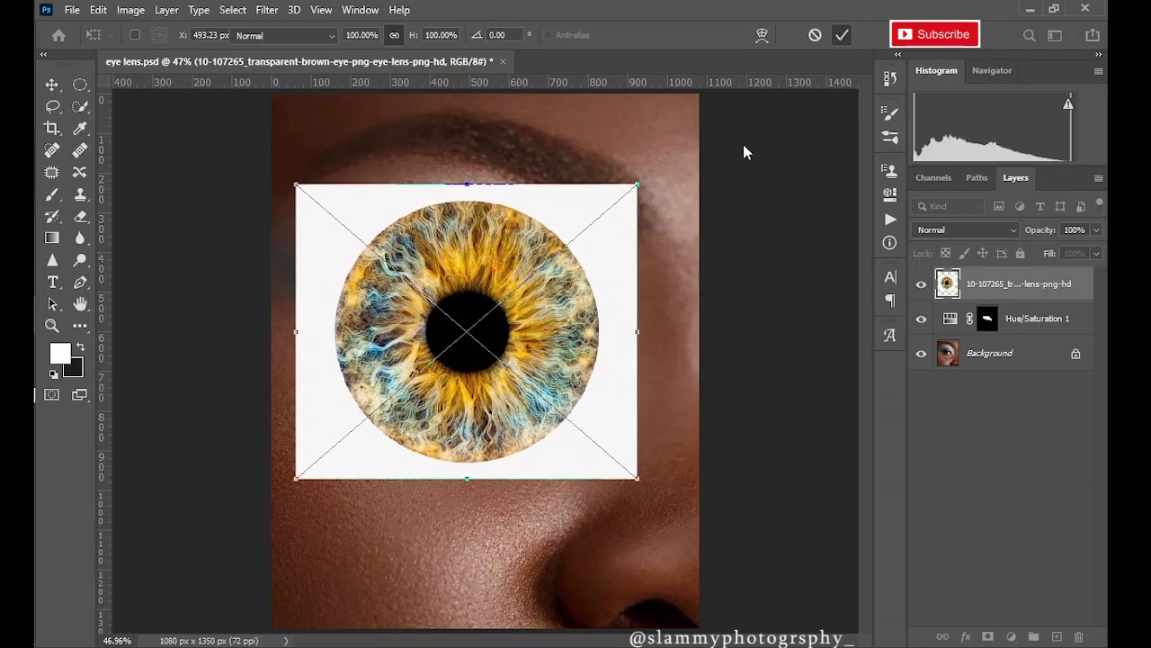
key(b)
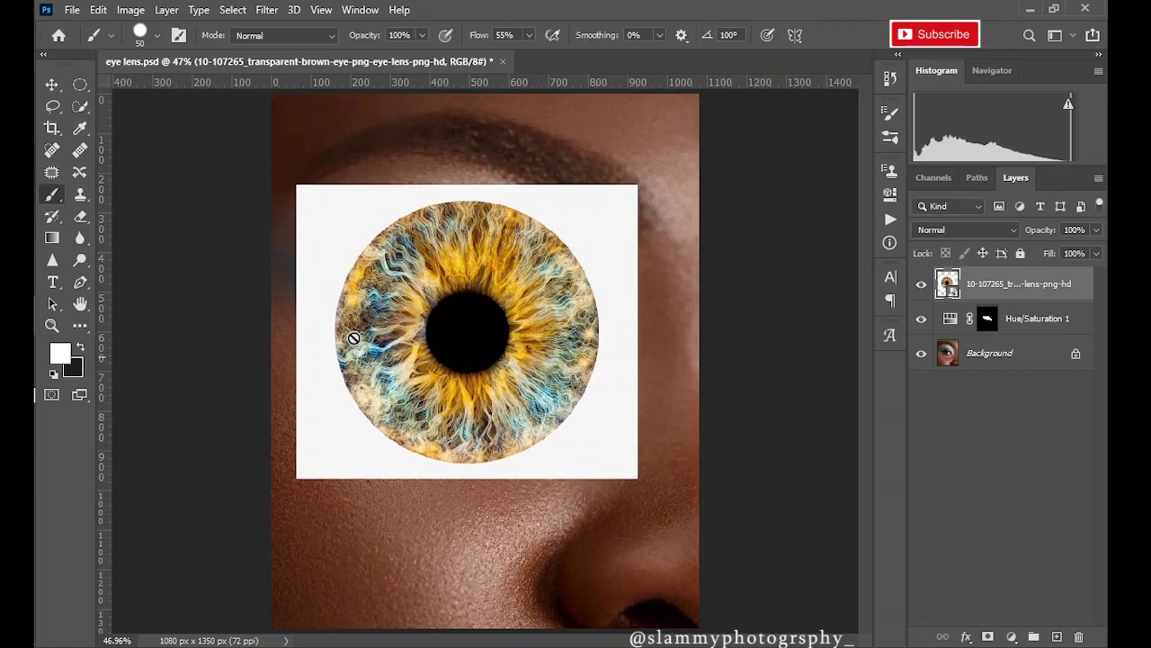
- Draw a circular elliptical selection and position it snugly around the lens iris
click(80, 86)
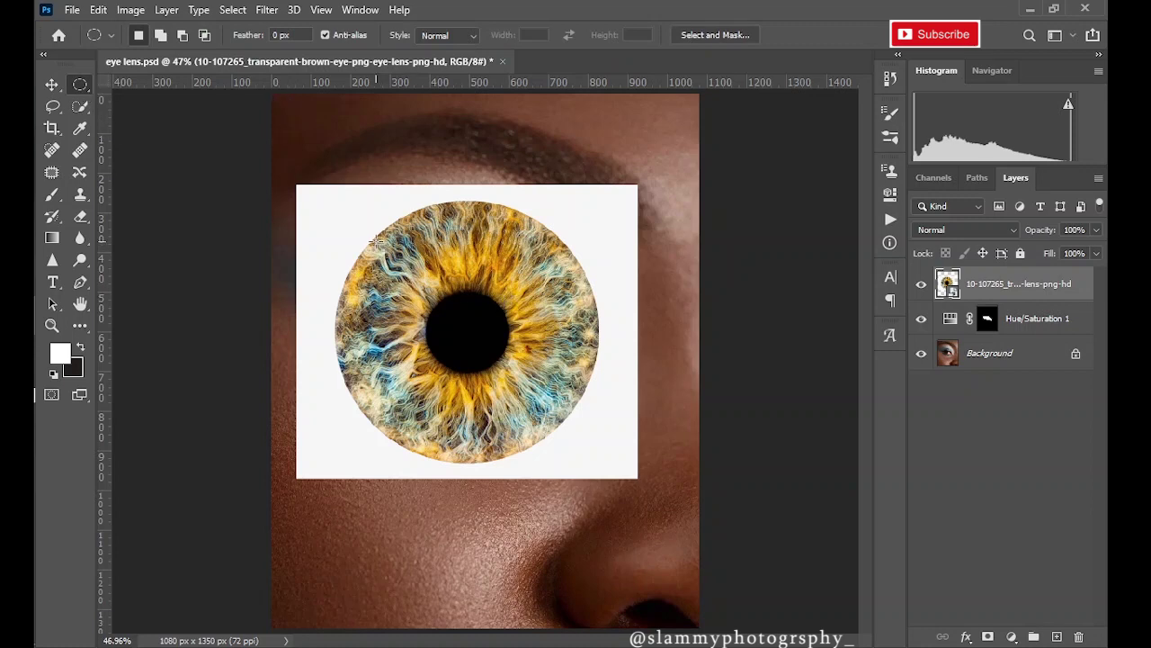
drag(375, 236, 599, 516)
drag(496, 369, 468, 343)
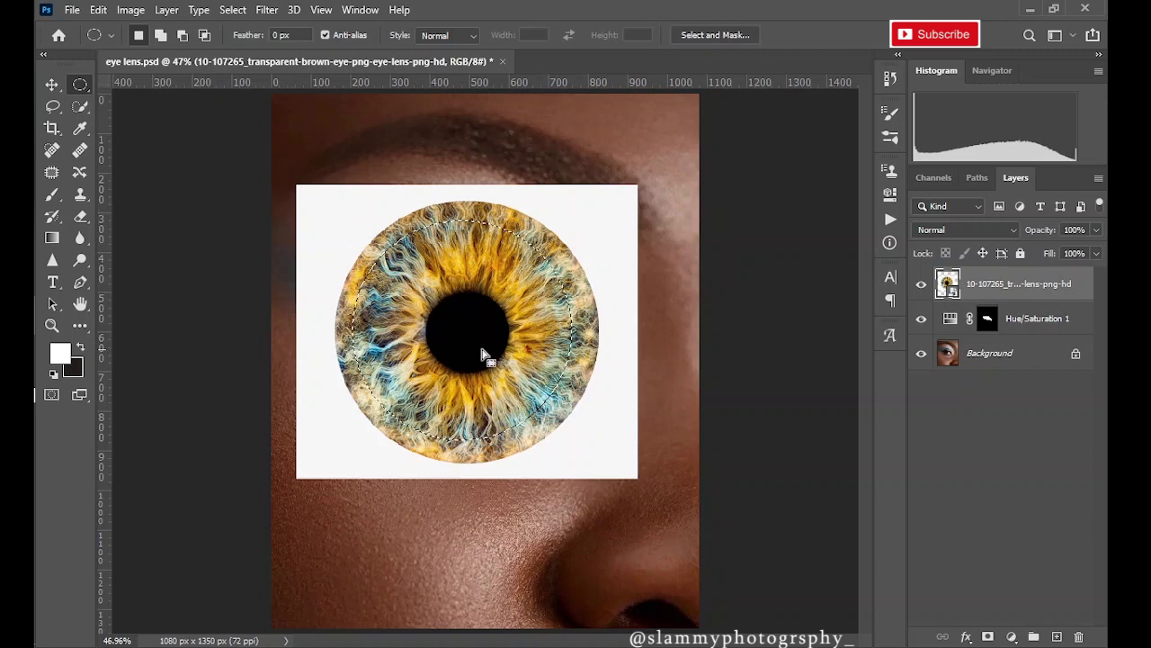
drag(468, 348, 468, 349)
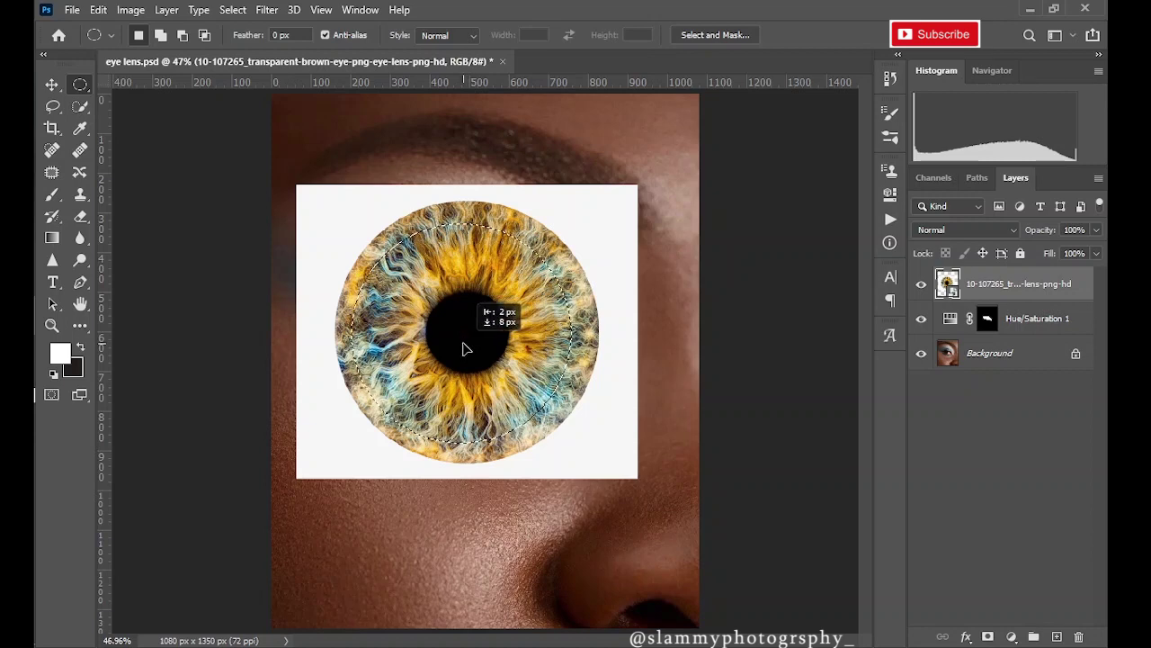
drag(465, 348, 484, 346)
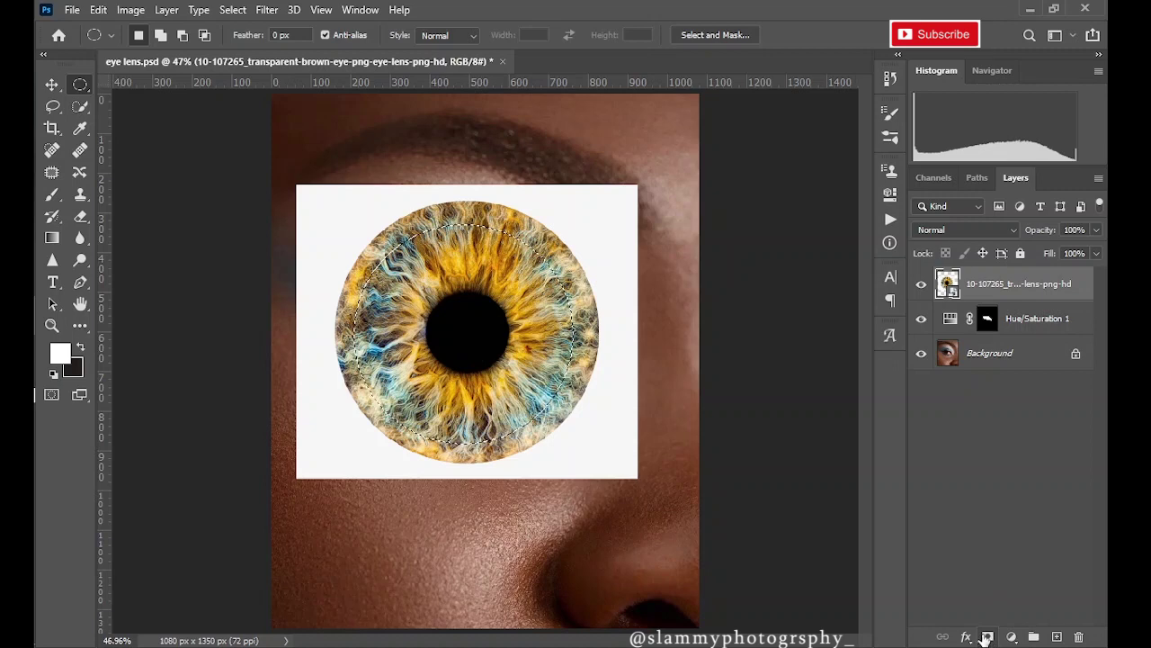
- Mask the lens layer to the circle and scale it to 34.34% over the eye's iris
click(986, 637)
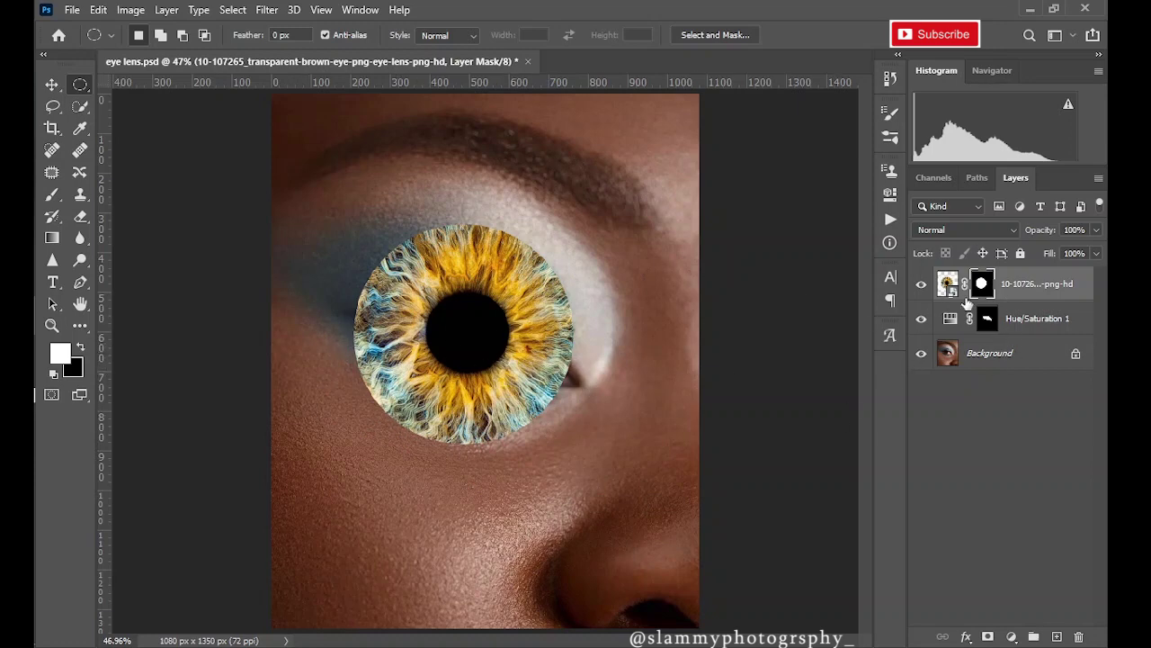
click(52, 85)
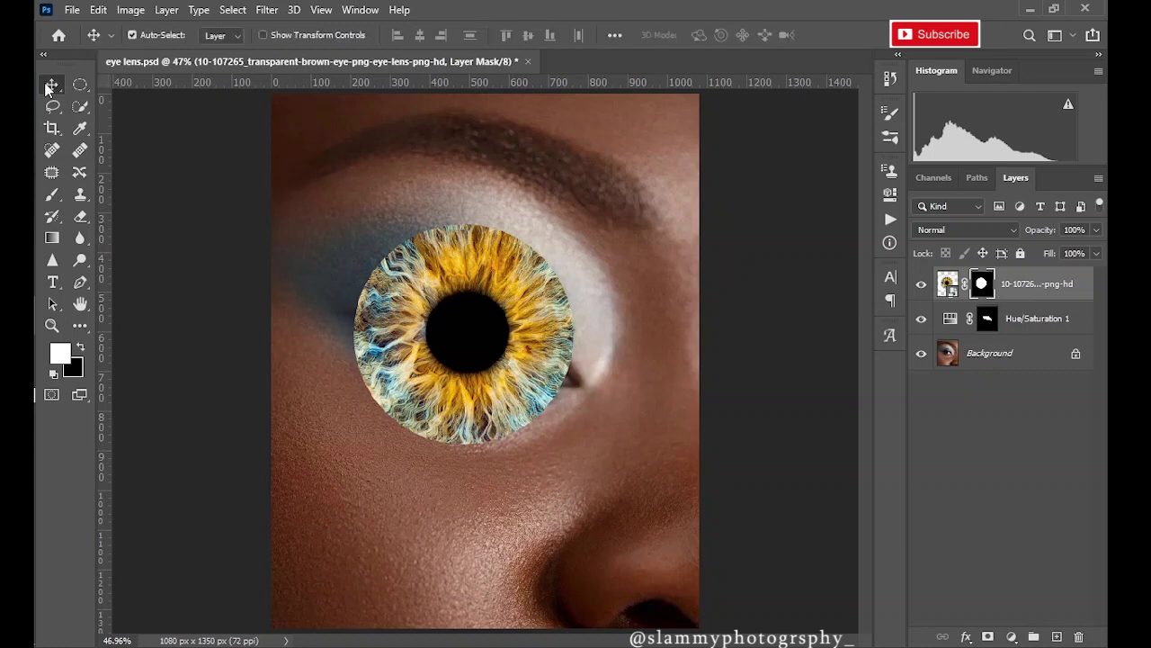
key(ctrl+t)
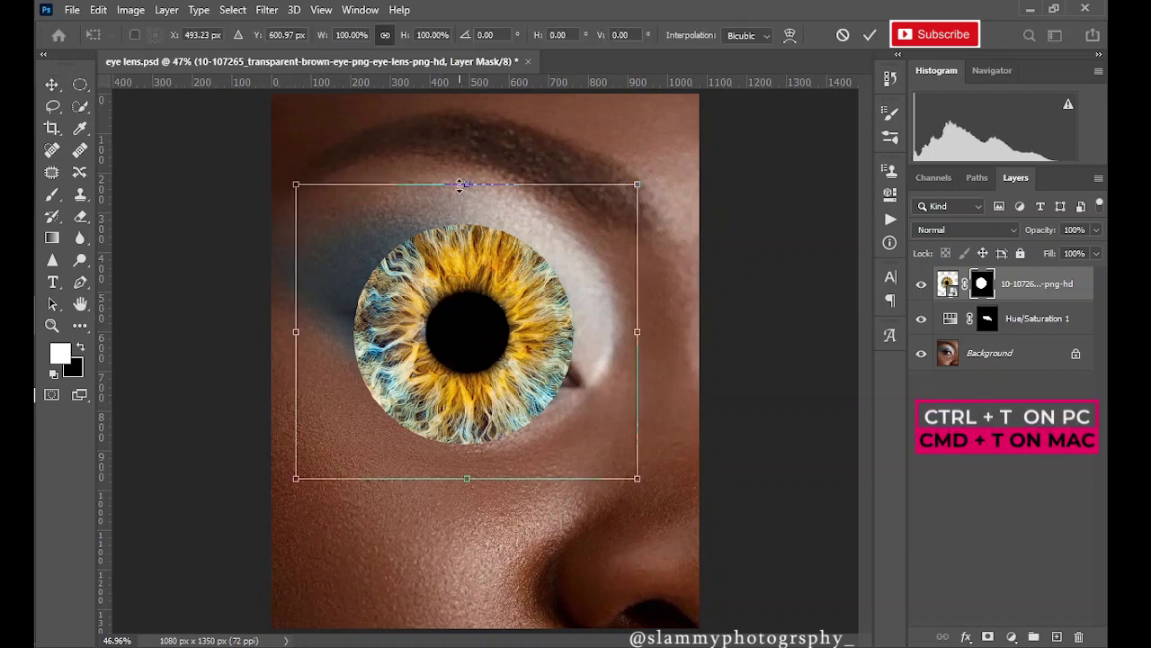
drag(467, 185, 469, 259)
drag(600, 378, 565, 378)
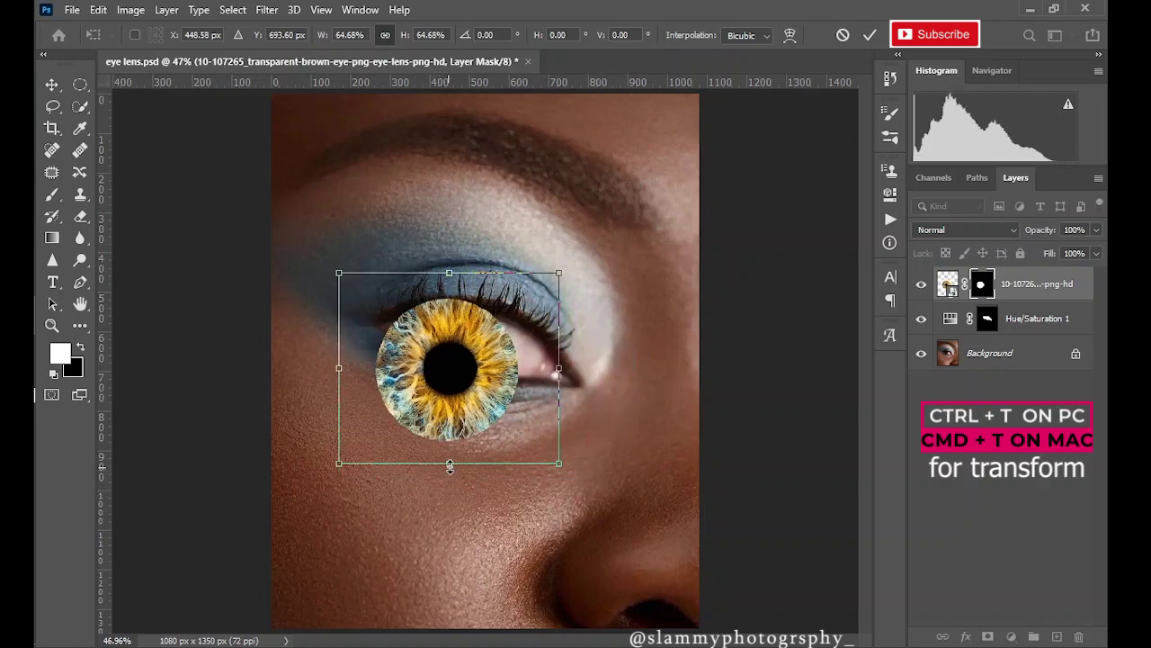
drag(452, 464, 453, 421)
drag(355, 372, 393, 352)
drag(542, 415, 456, 393)
drag(454, 351, 452, 339)
click(870, 34)
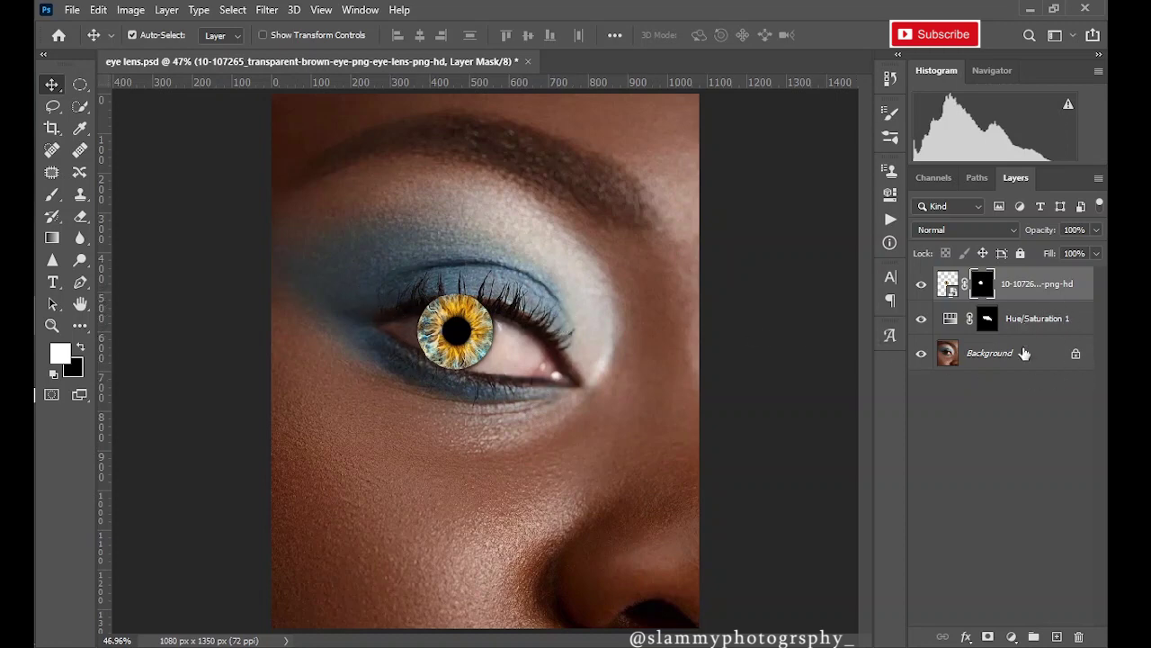
- Put the lens layer in a new group named 'contact lens' and give the group a white mask
click(1034, 637)
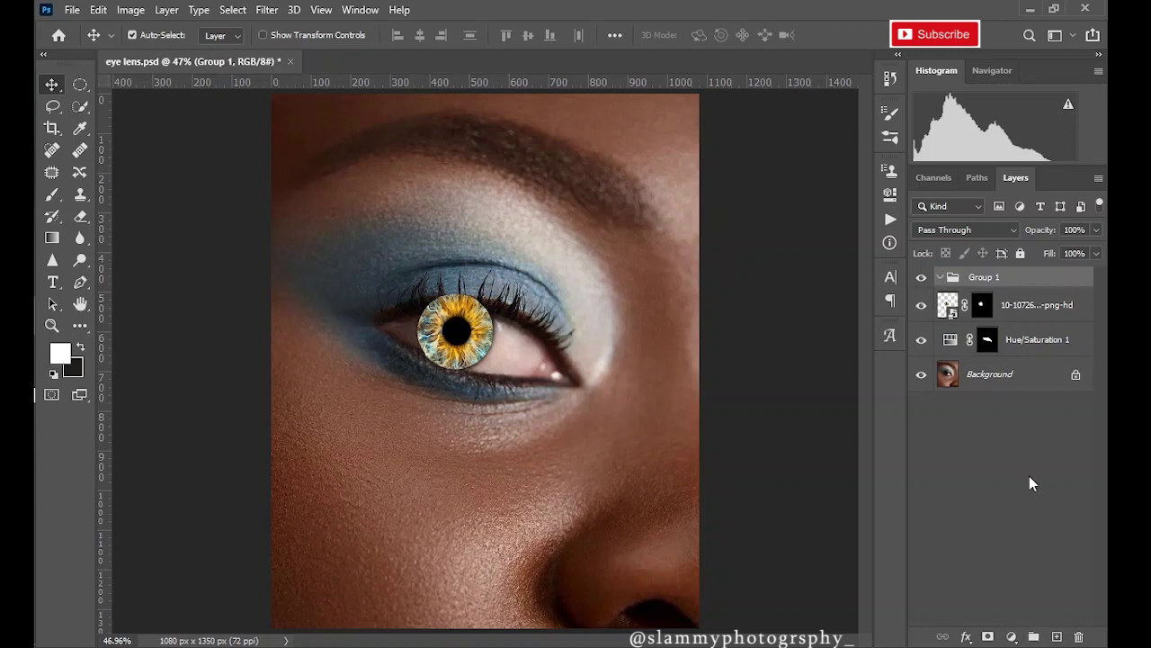
click(1020, 308)
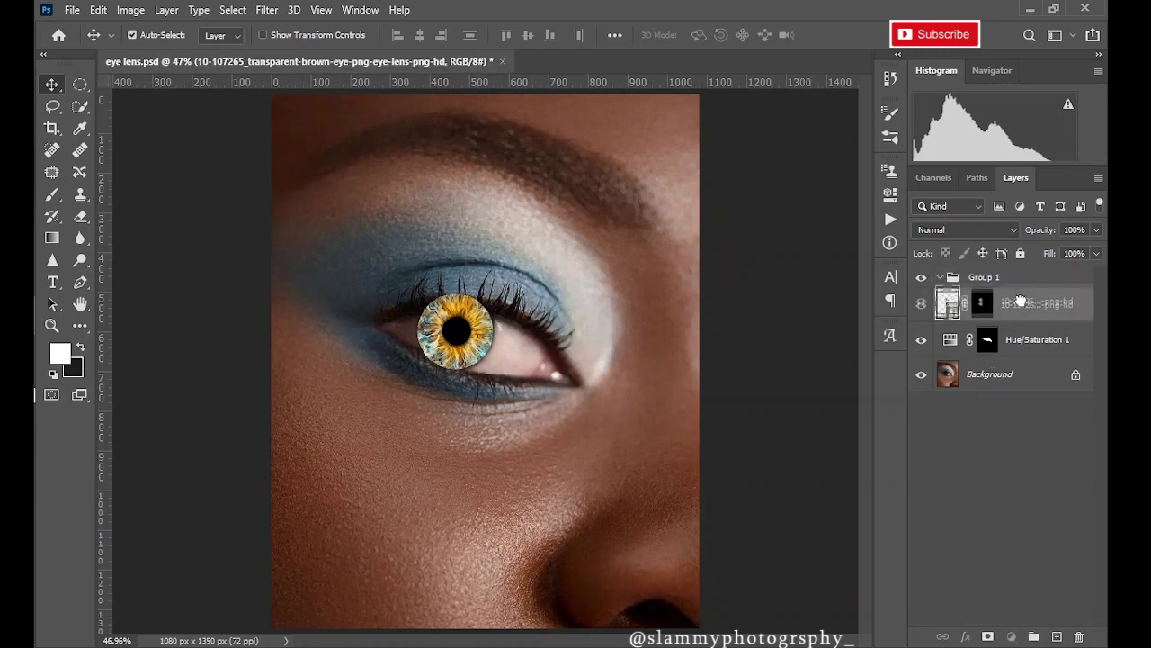
drag(1020, 295, 1020, 297)
click(978, 279)
click(939, 277)
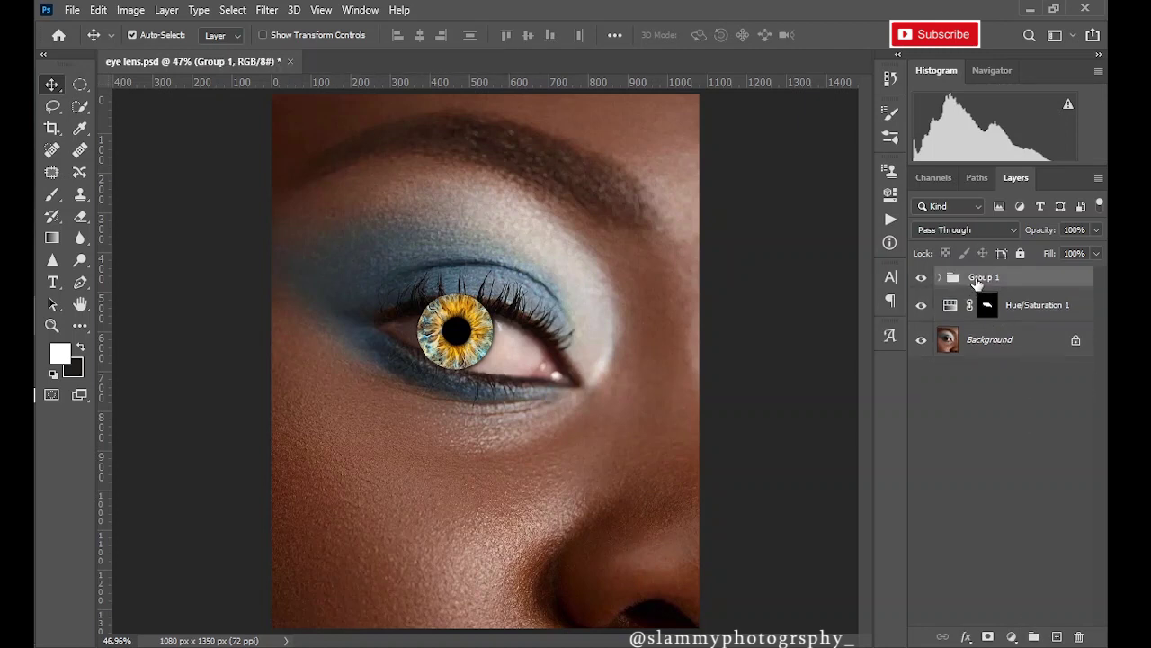
double_click(978, 279)
text(contact lens)
key(Return)
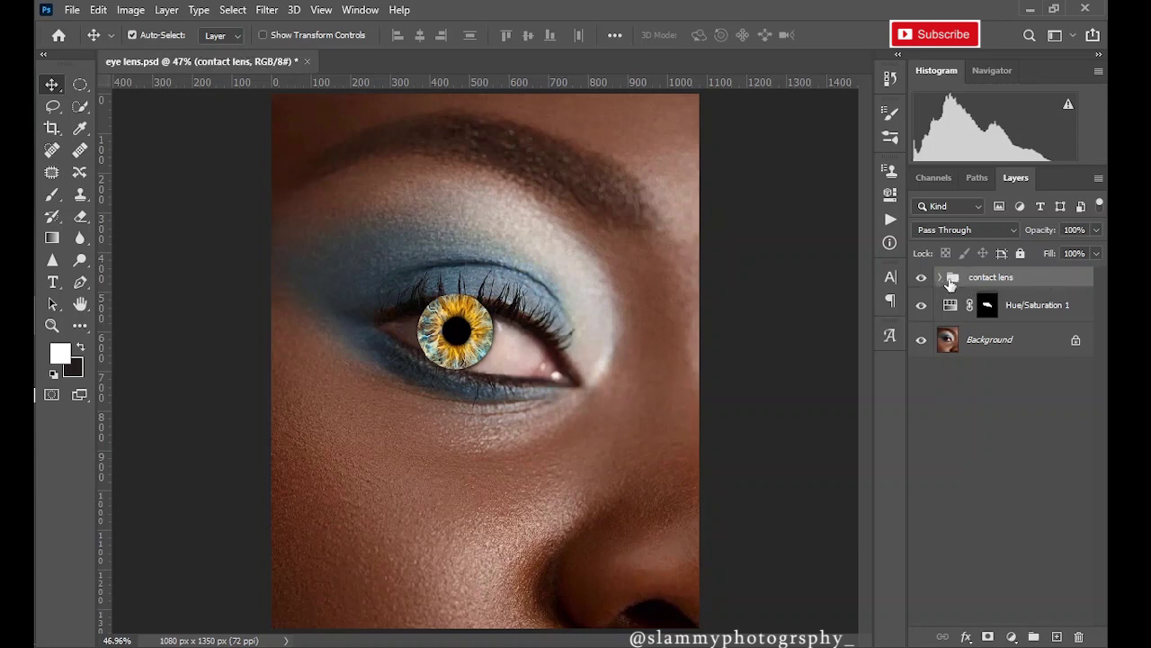
click(988, 636)
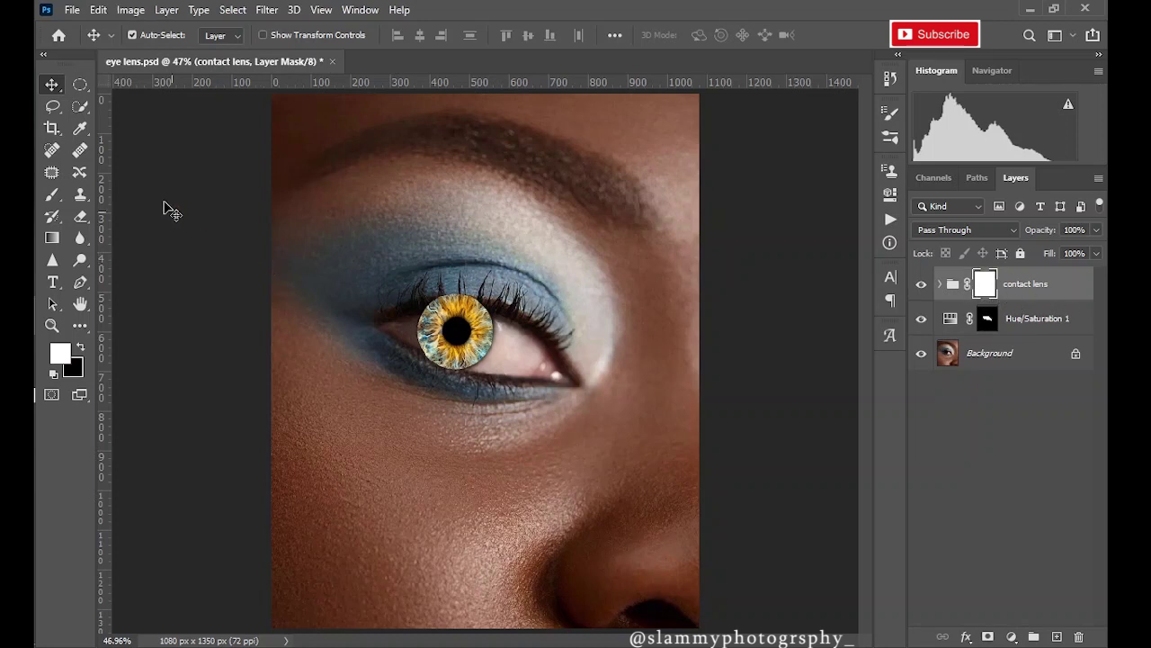
- Paint black with a 100% hardness Hard Round brush along the upper lid on the group mask
click(52, 194)
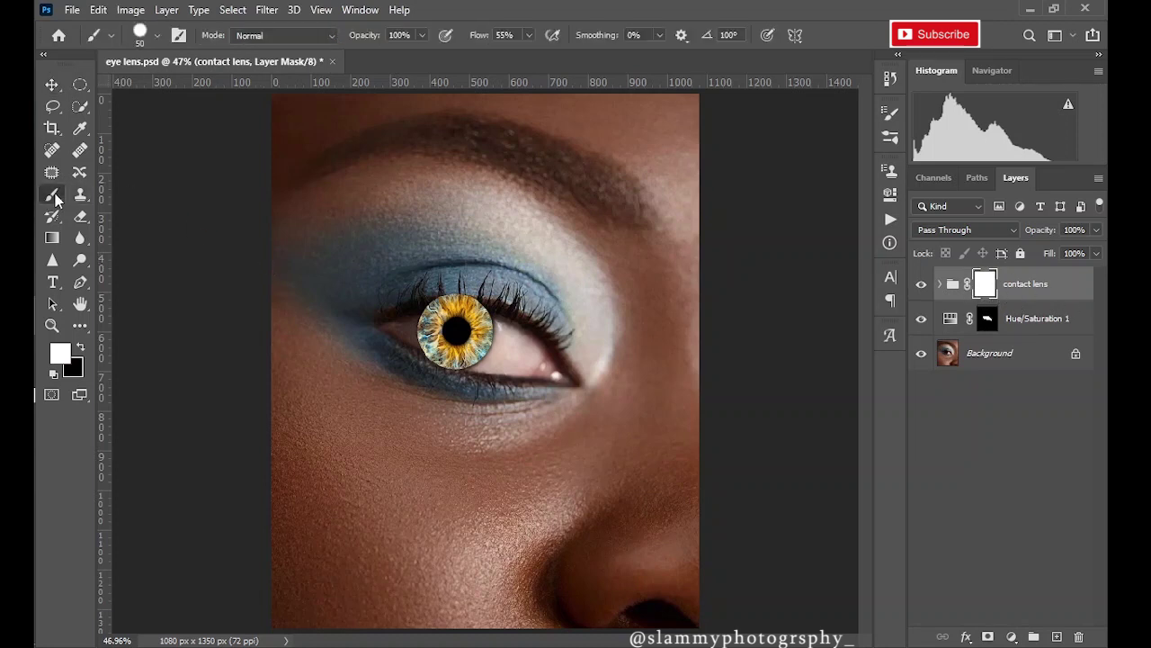
click(158, 39)
mouse_move(237, 129)
mouse_down()
mouse_move(130, 129)
mouse_move(236, 128)
mouse_up()
click(151, 268)
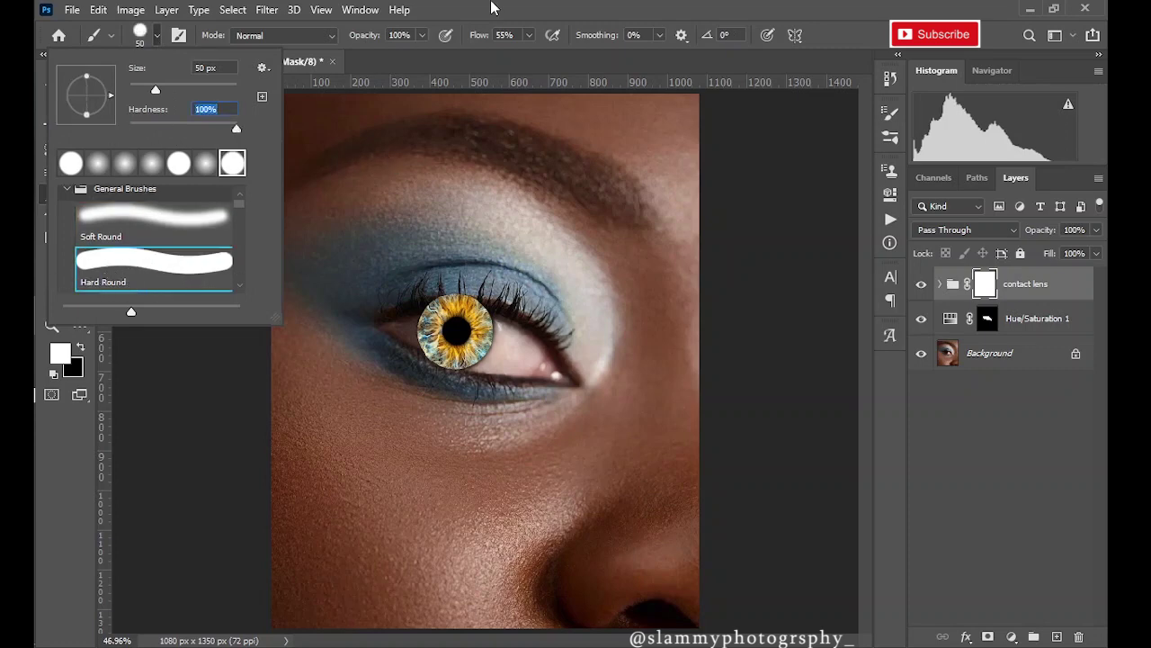
key(Return)
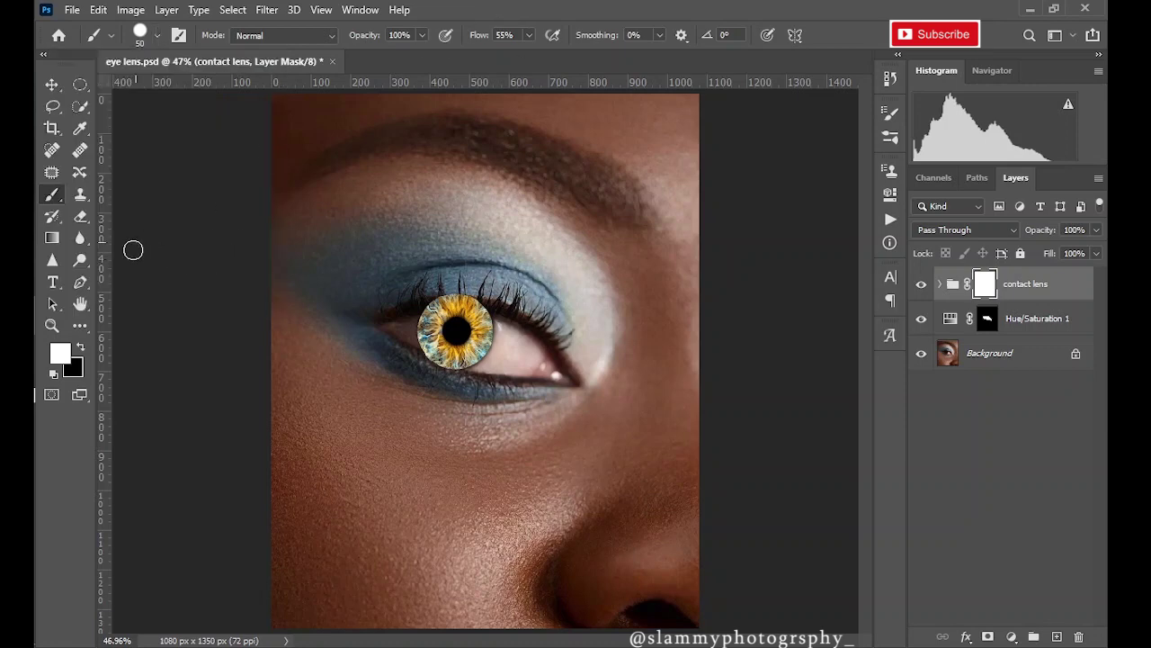
click(80, 348)
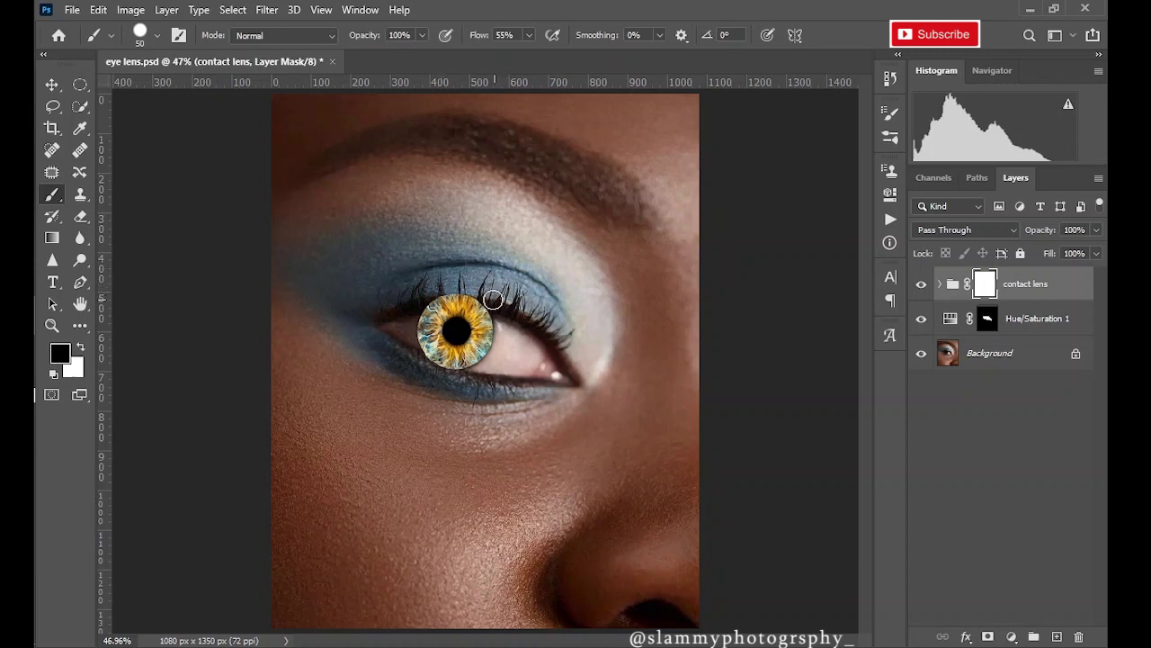
mouse_move(496, 300)
mouse_down()
mouse_move(414, 293)
mouse_move(489, 296)
mouse_move(442, 298)
mouse_move(505, 317)
mouse_up()
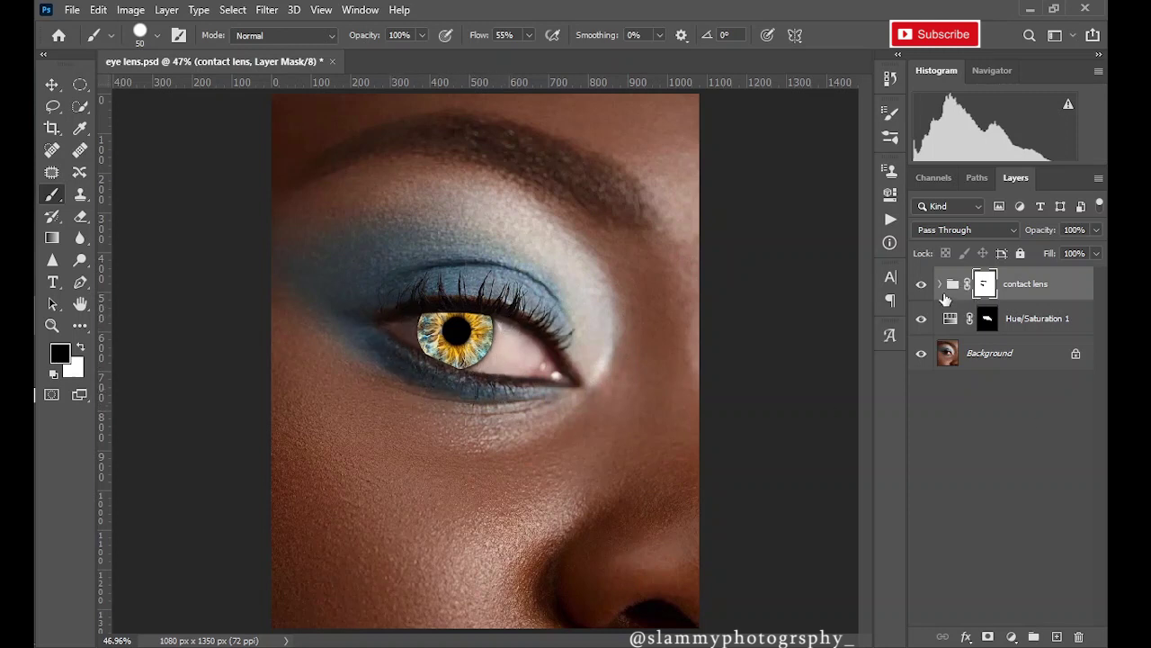
- Add a slight feather to the lens layer's mask in Properties
click(940, 286)
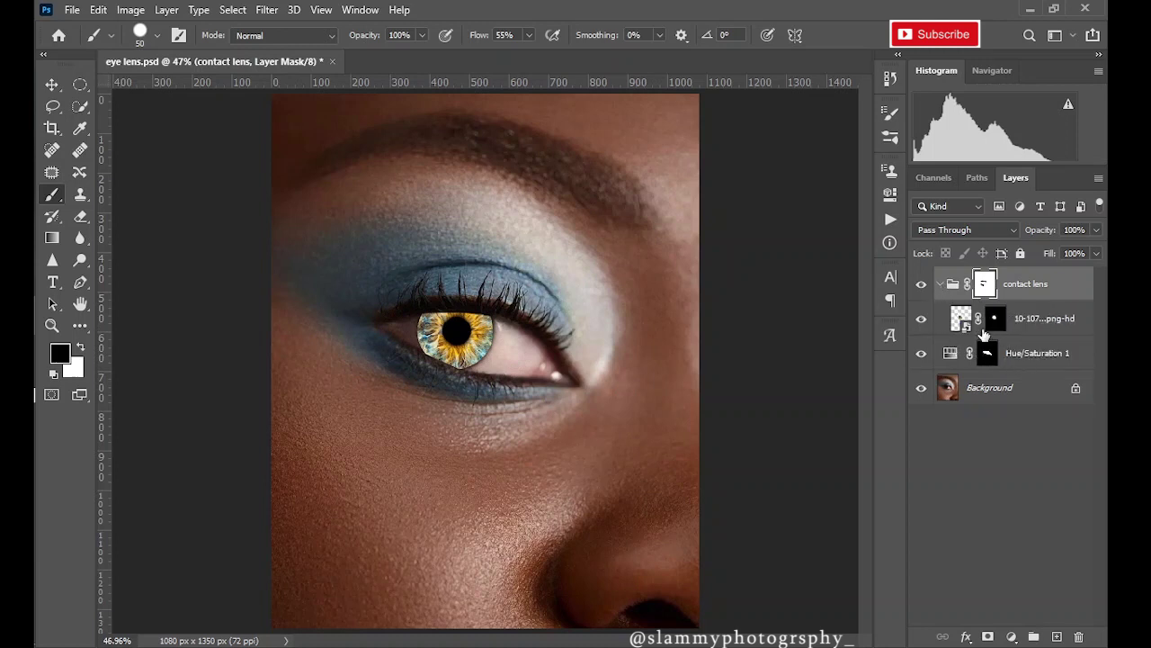
click(996, 324)
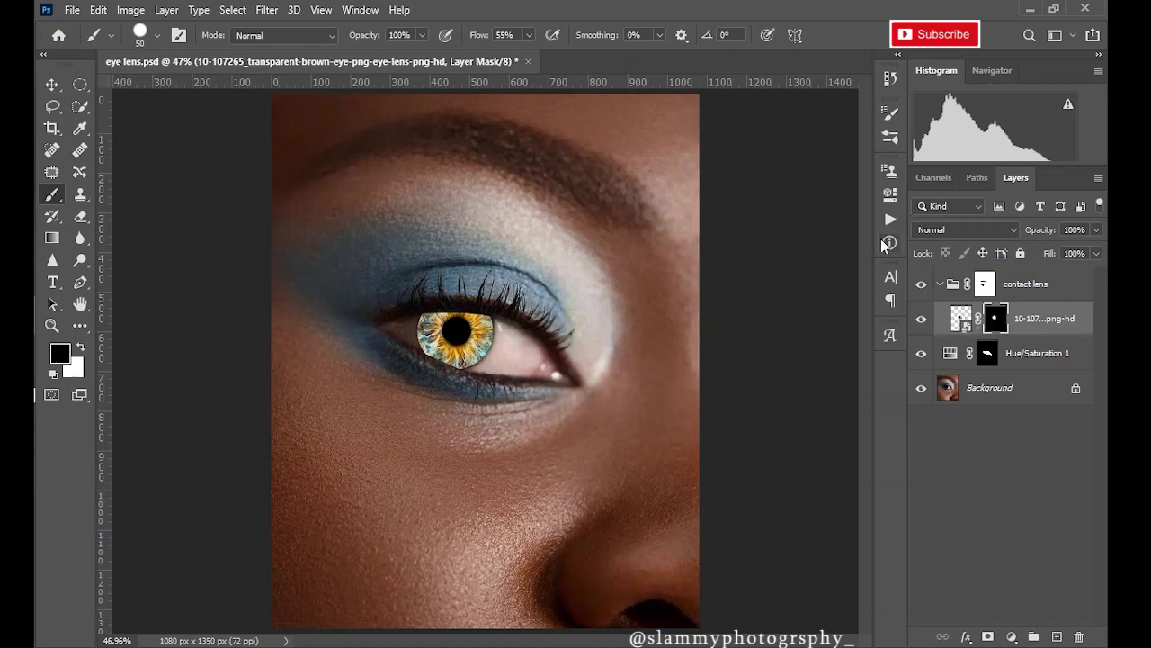
click(888, 243)
click(738, 166)
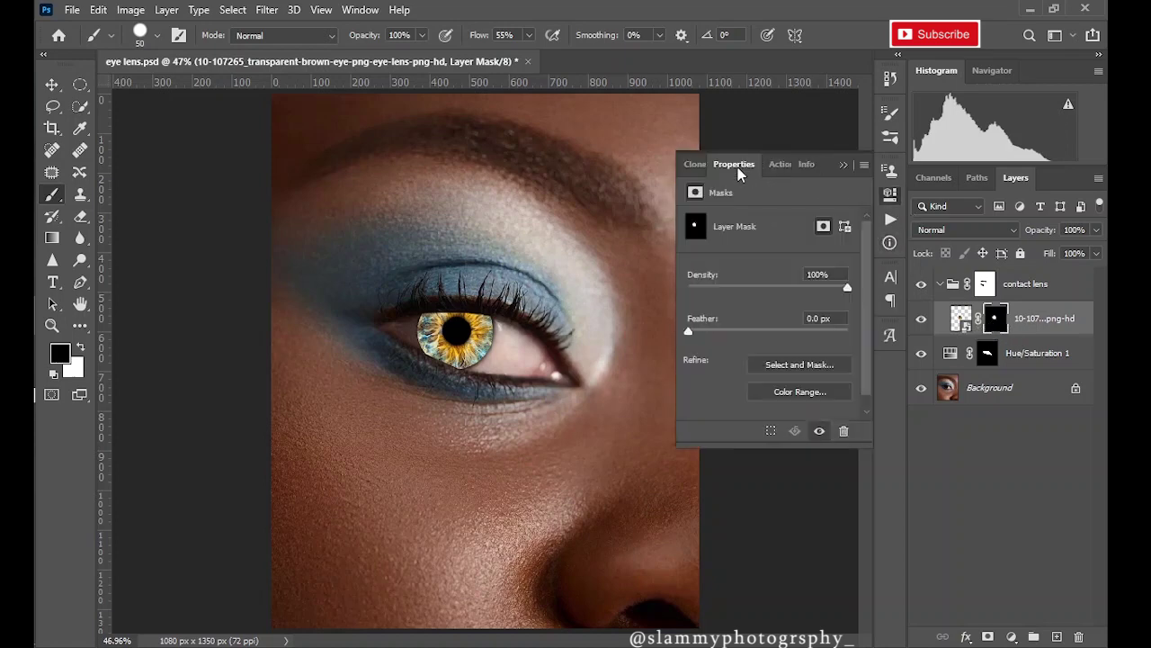
drag(722, 333, 734, 335)
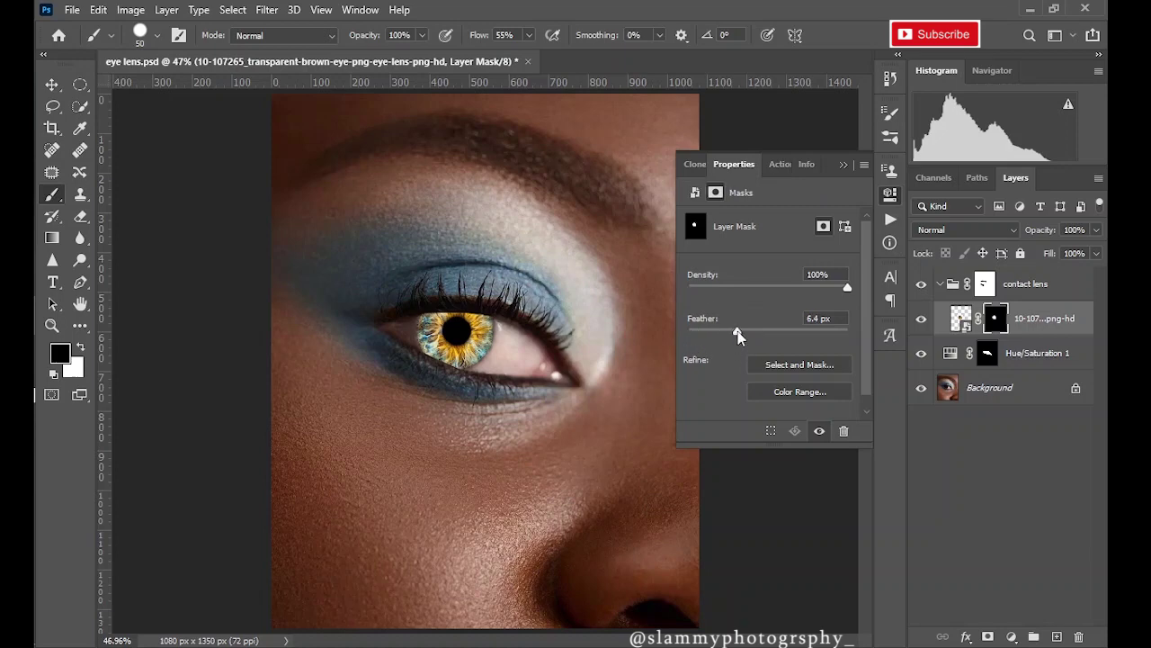
drag(737, 329, 742, 330)
click(845, 165)
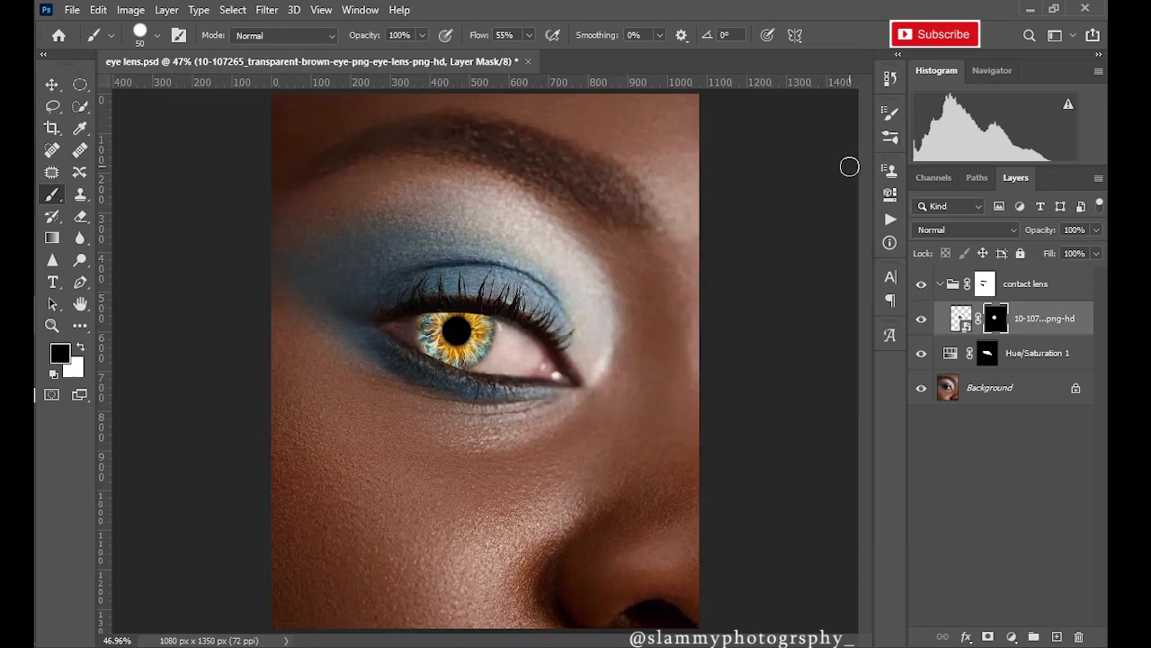
- Feather the contact lens group mask to 1.6 px, then reselect the lens layer's mask
click(940, 285)
click(982, 286)
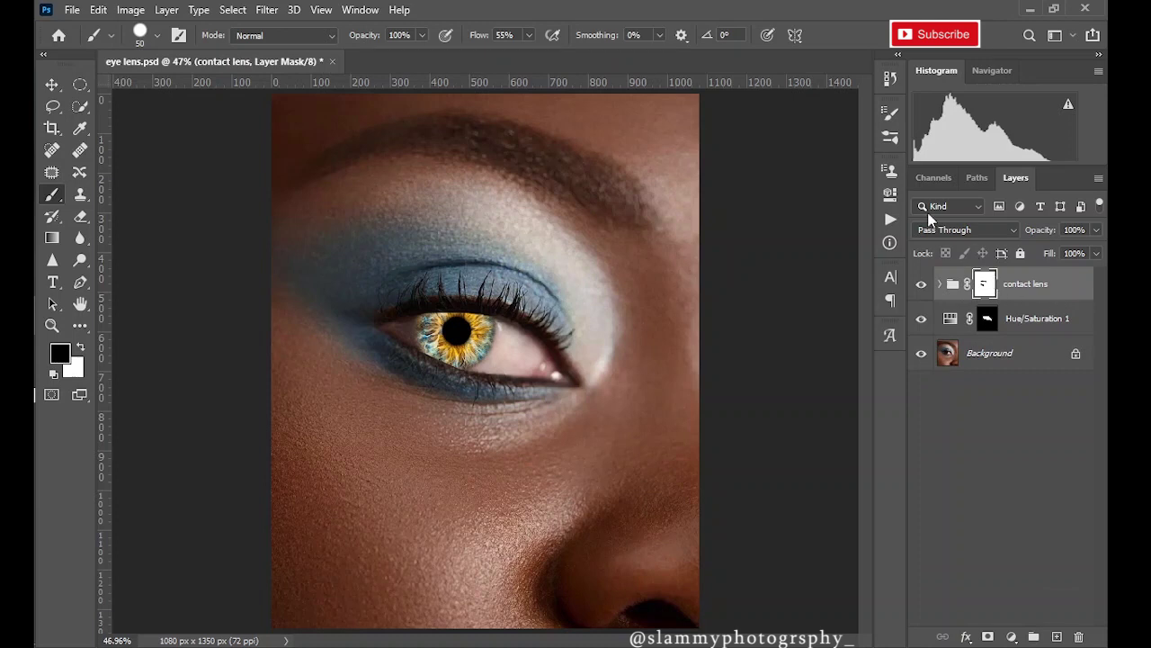
click(889, 242)
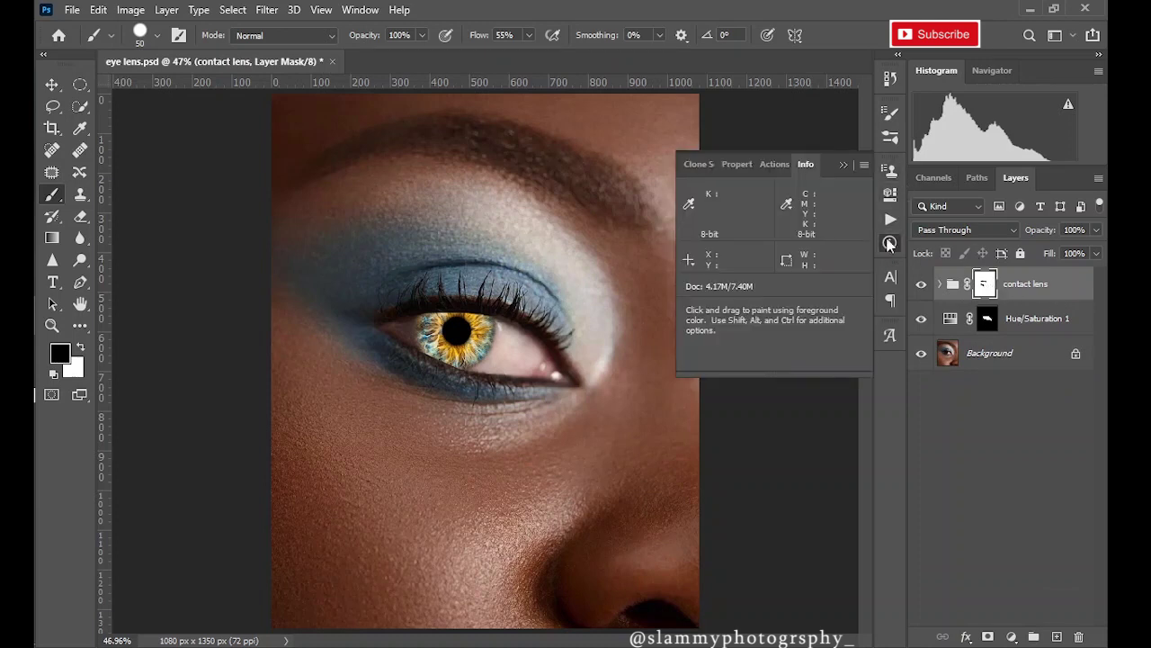
click(729, 165)
drag(692, 331, 702, 331)
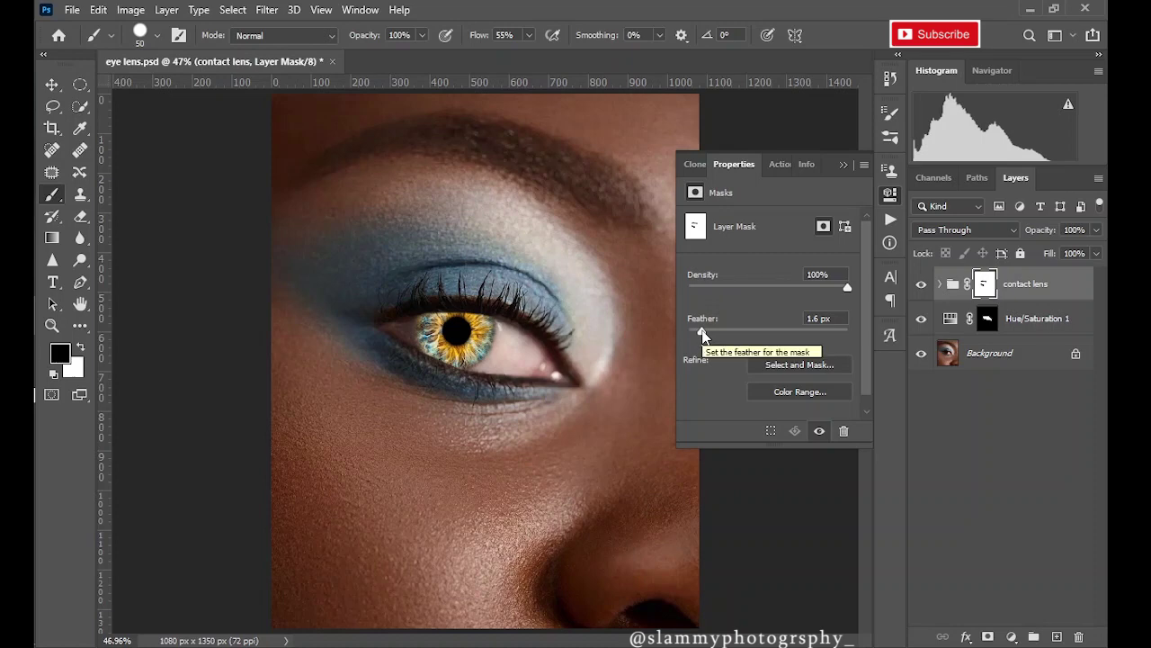
click(845, 166)
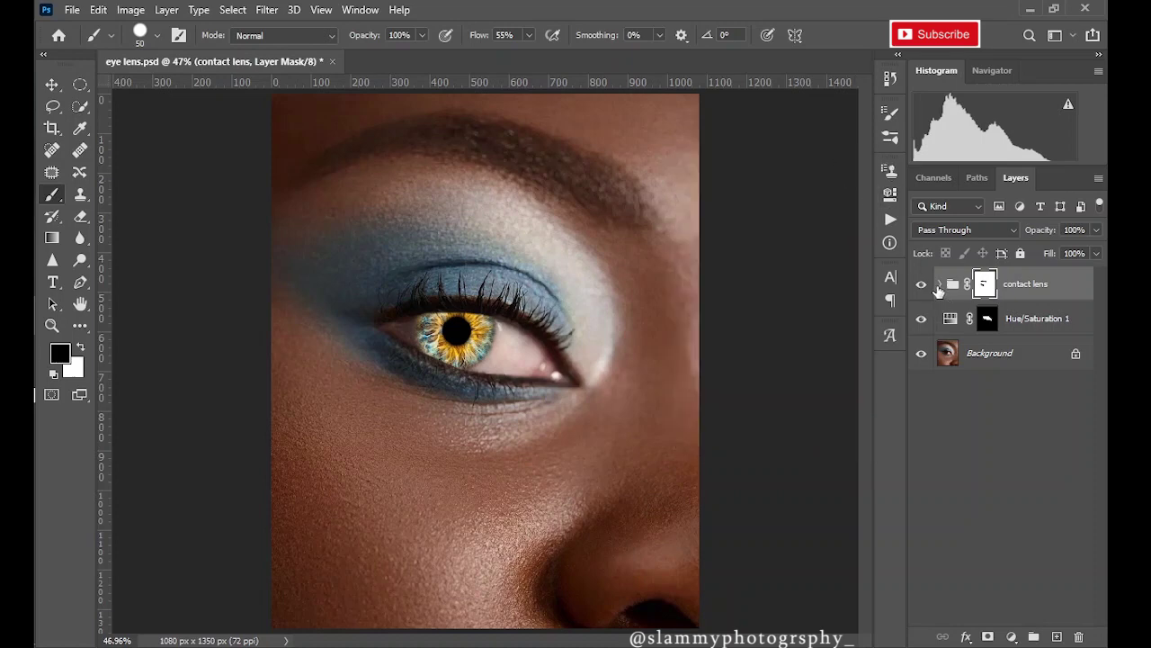
click(940, 284)
click(994, 322)
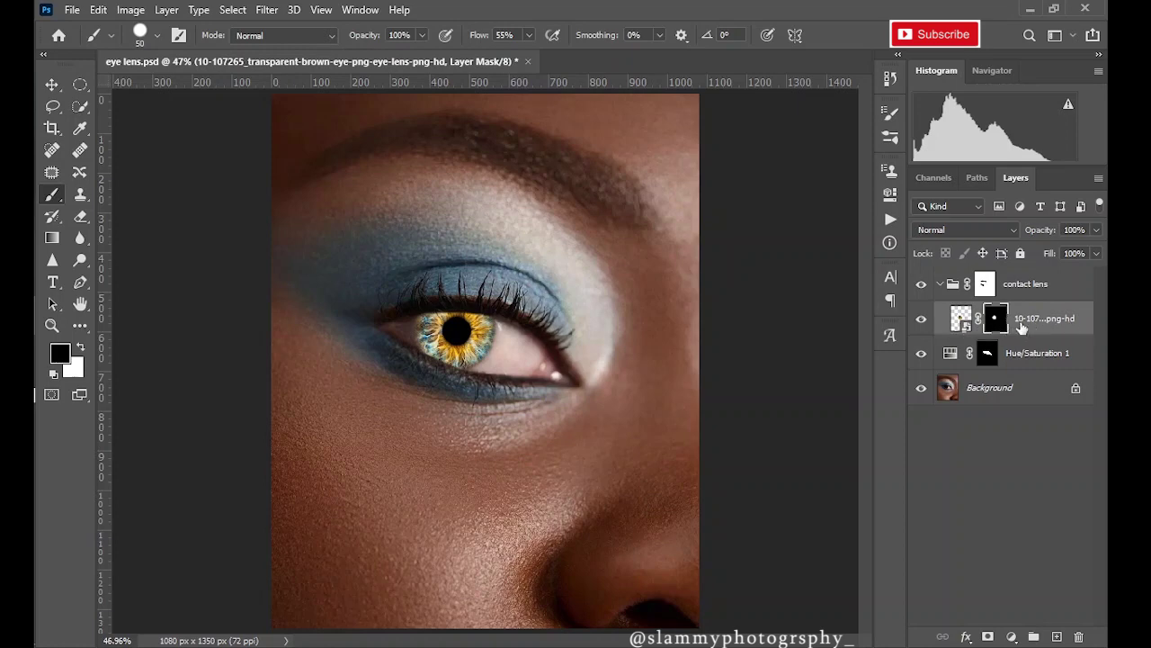
- Set the lens layer to Screen blend mode and add a Levels 1 layer clipped to it
click(953, 230)
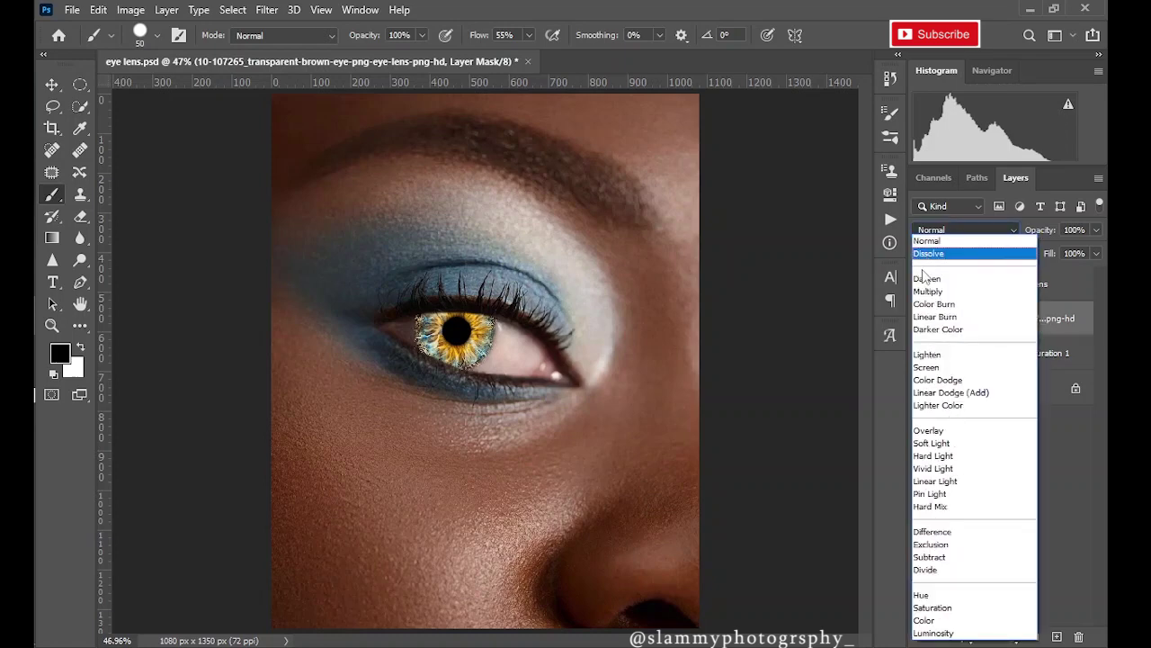
click(938, 369)
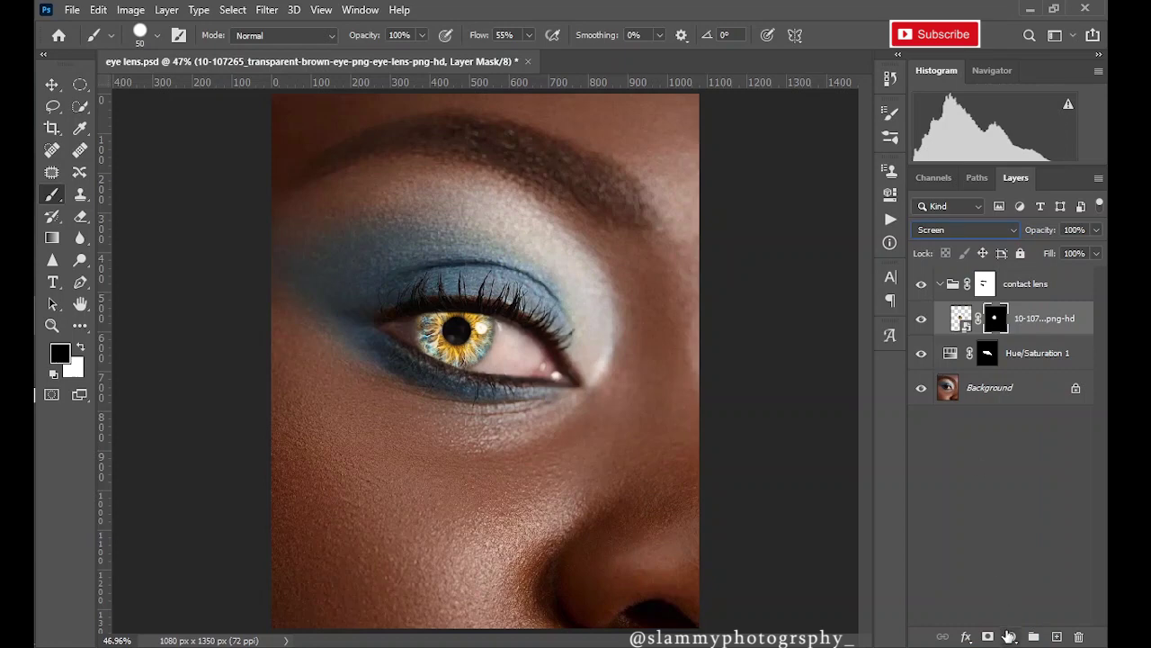
click(1011, 636)
click(999, 406)
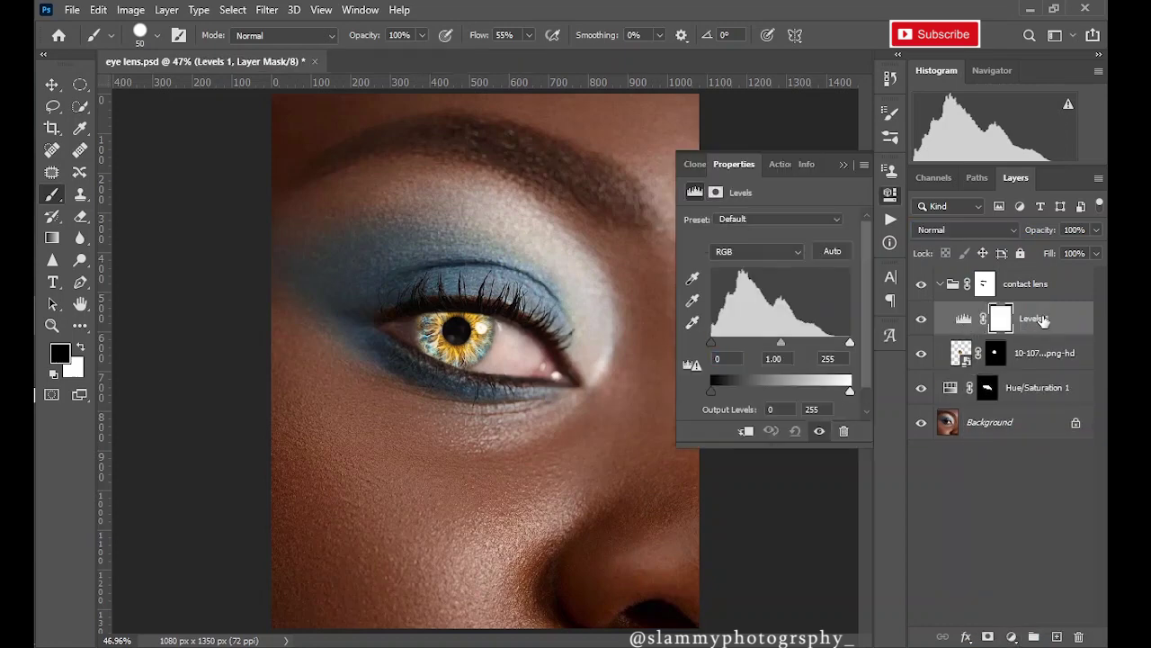
click(1036, 324)
right_click(1033, 324)
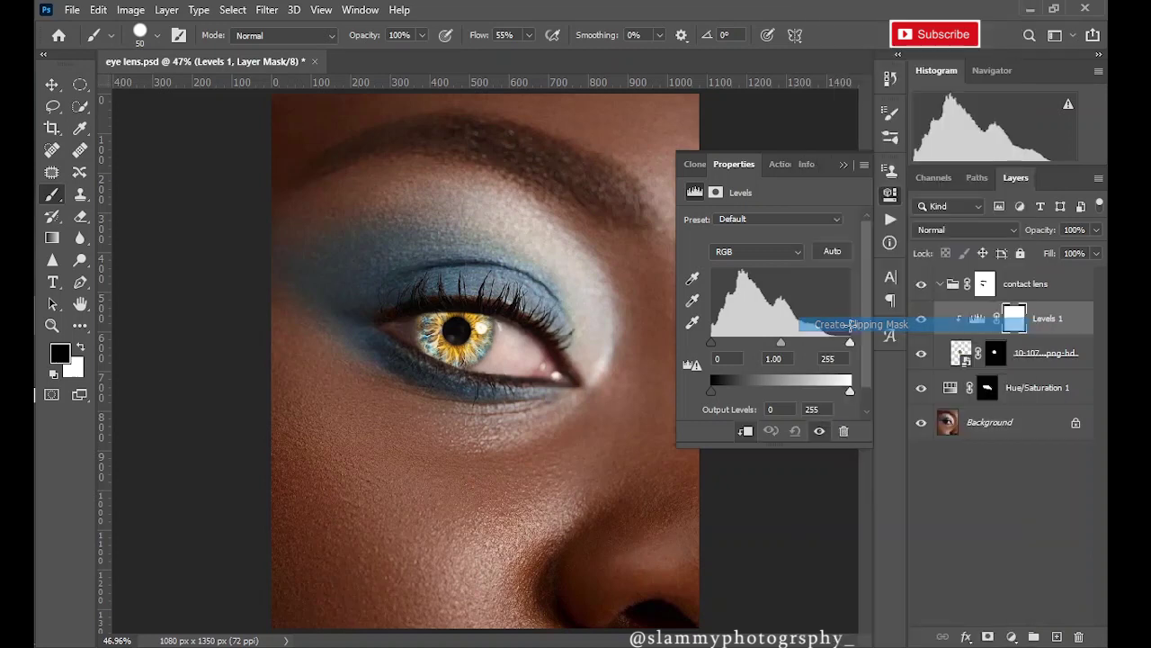
click(855, 325)
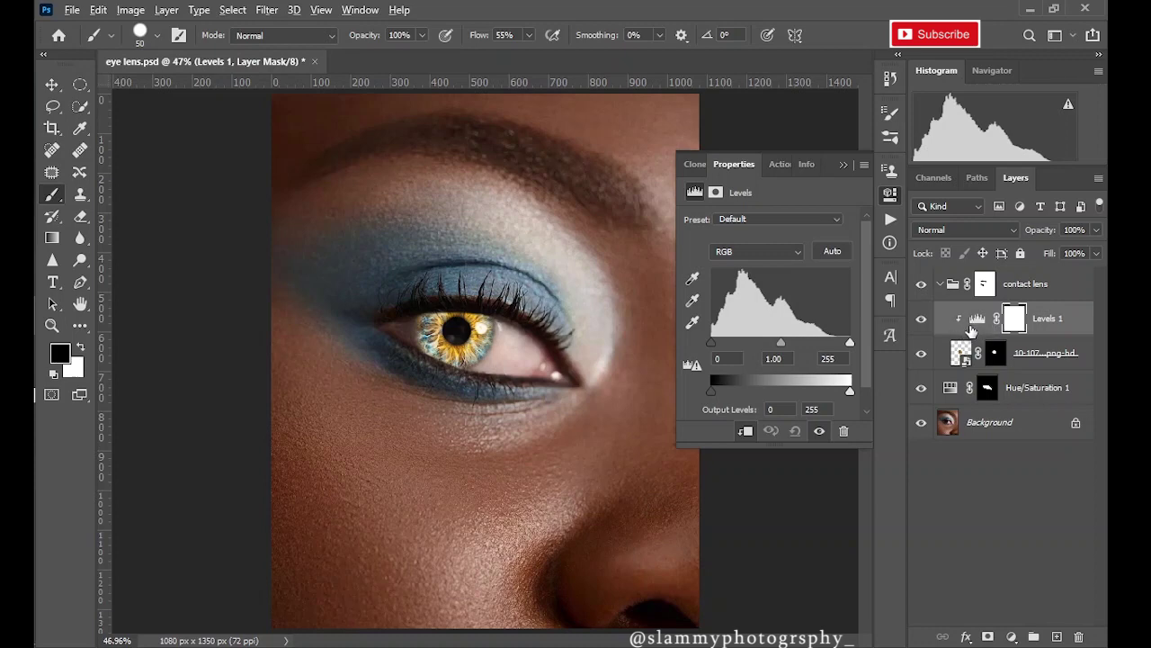
- Keep Levels 1 clipped to the lens and set its input levels to 12, 0.89 and 236
alt+click(965, 331)
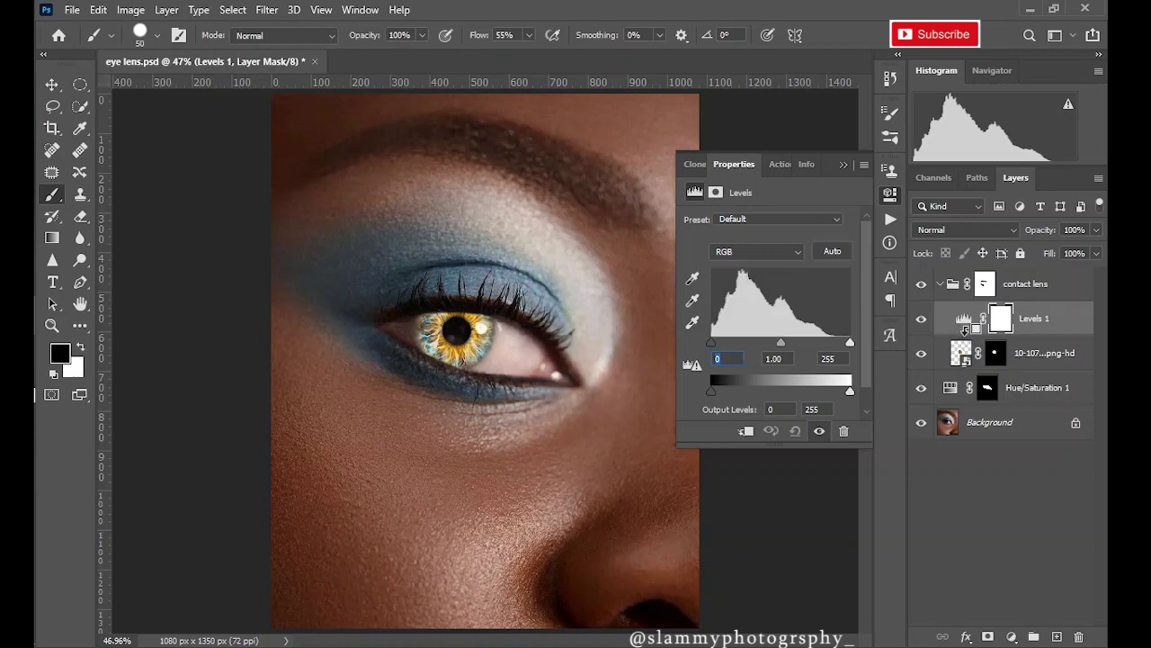
alt+click(962, 329)
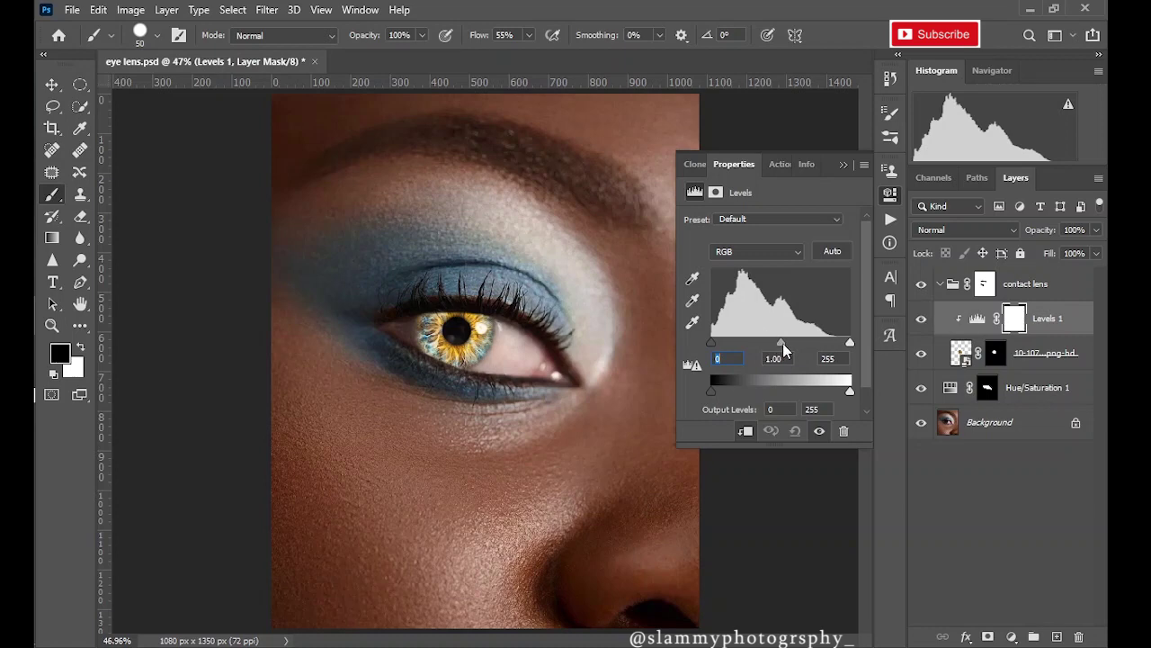
drag(784, 350, 845, 344)
drag(713, 349, 719, 348)
drag(846, 345, 842, 347)
- Hide and reshow the contact lens group to compare the contrast boost
click(843, 165)
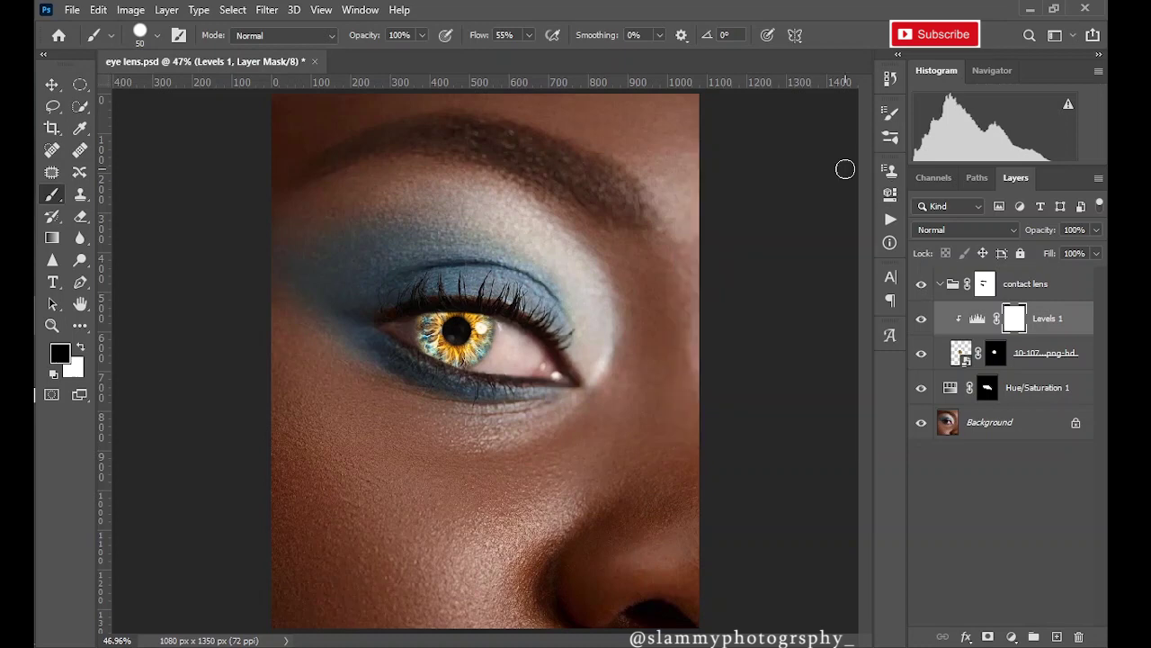
click(918, 286)
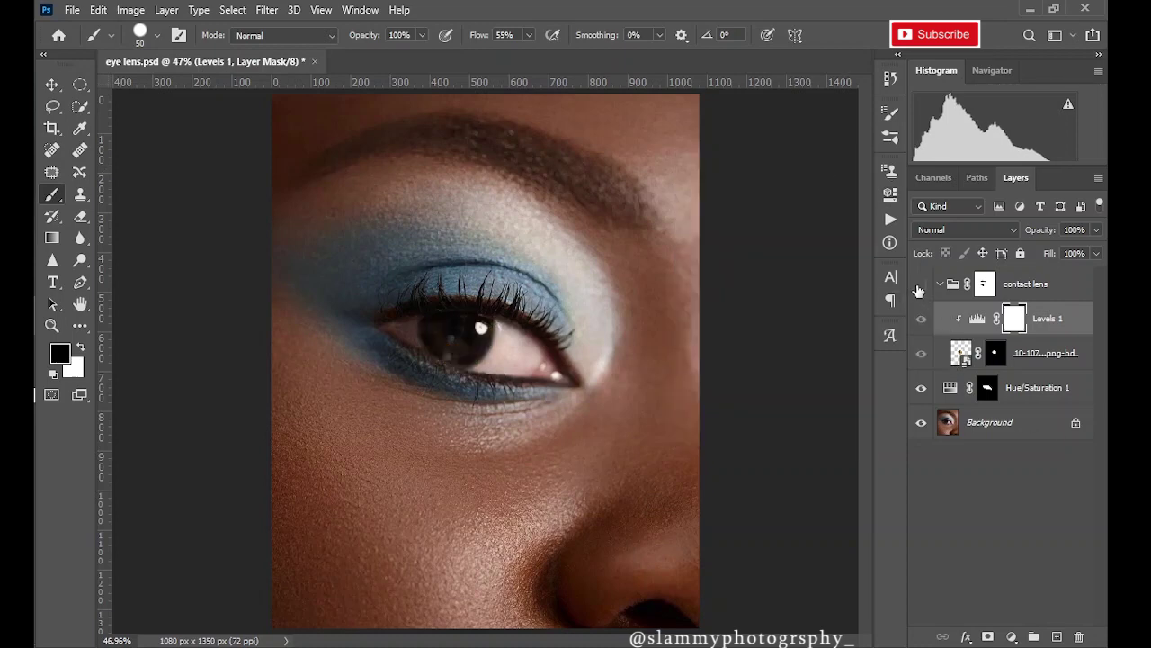
click(919, 286)
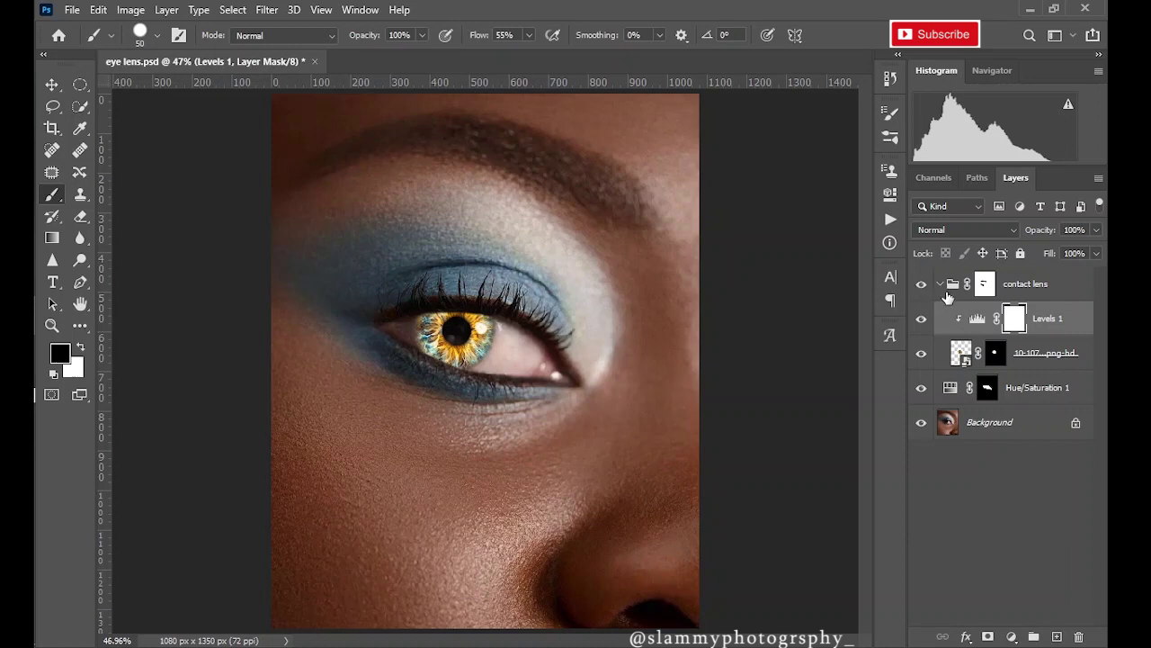
- Collapse the contact lens group and add a whole-image Levels 2 at 8, 0.92 and 249
click(940, 284)
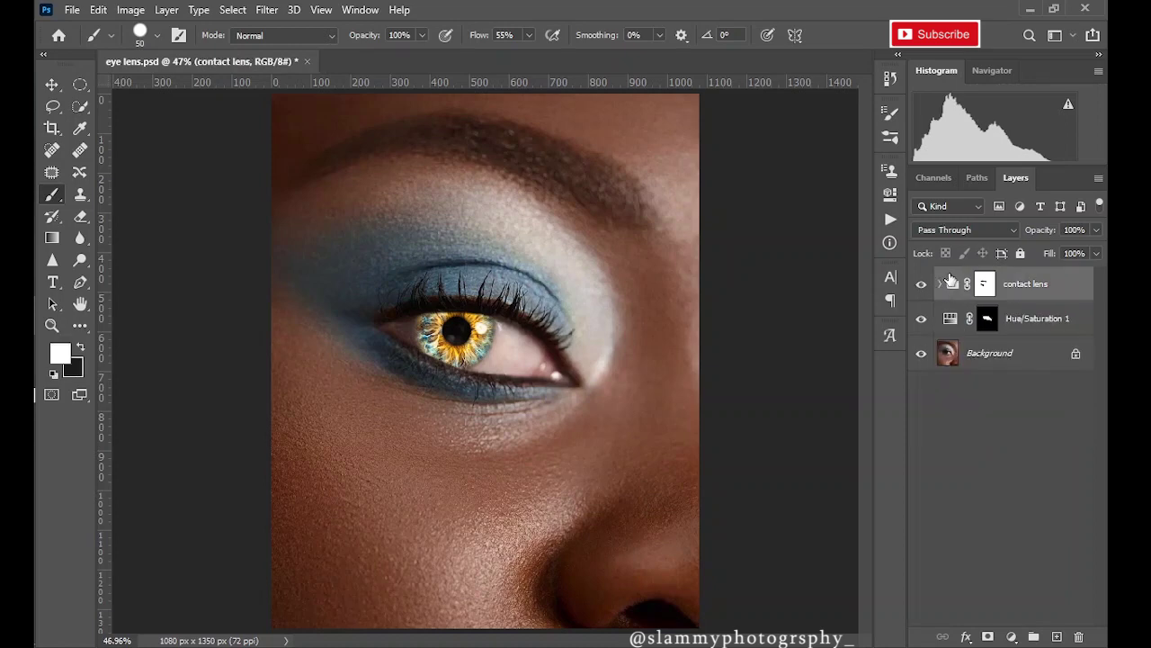
click(1009, 636)
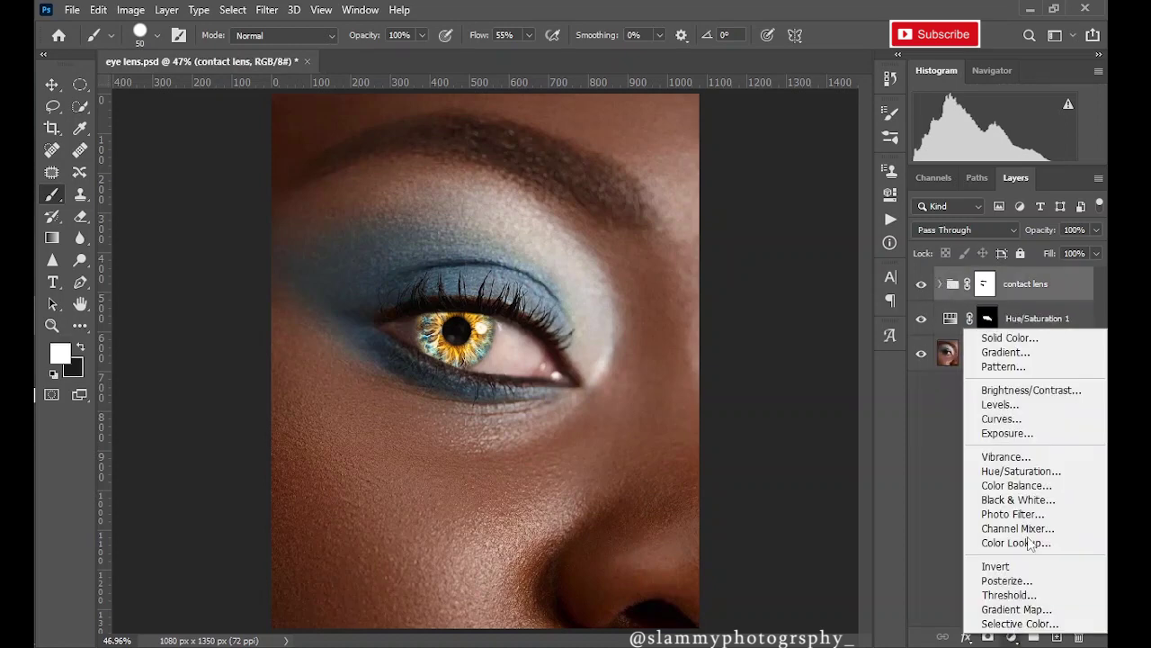
click(998, 405)
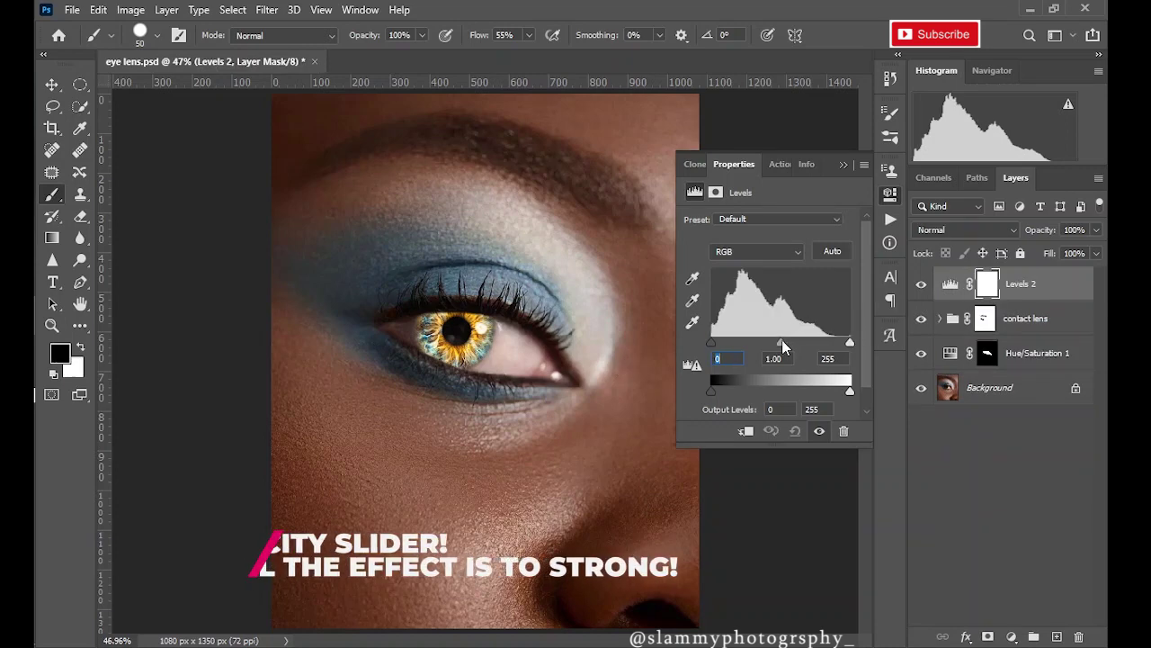
mouse_move(782, 347)
mouse_down()
mouse_move(849, 344)
mouse_move(785, 348)
mouse_up()
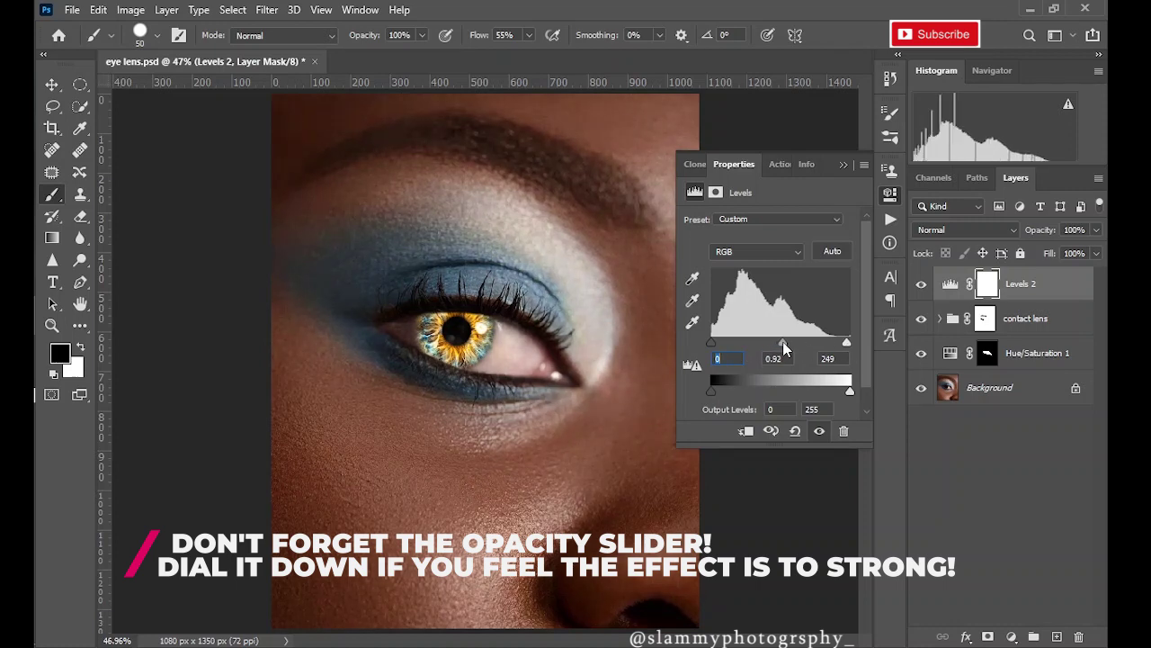
drag(711, 343, 716, 343)
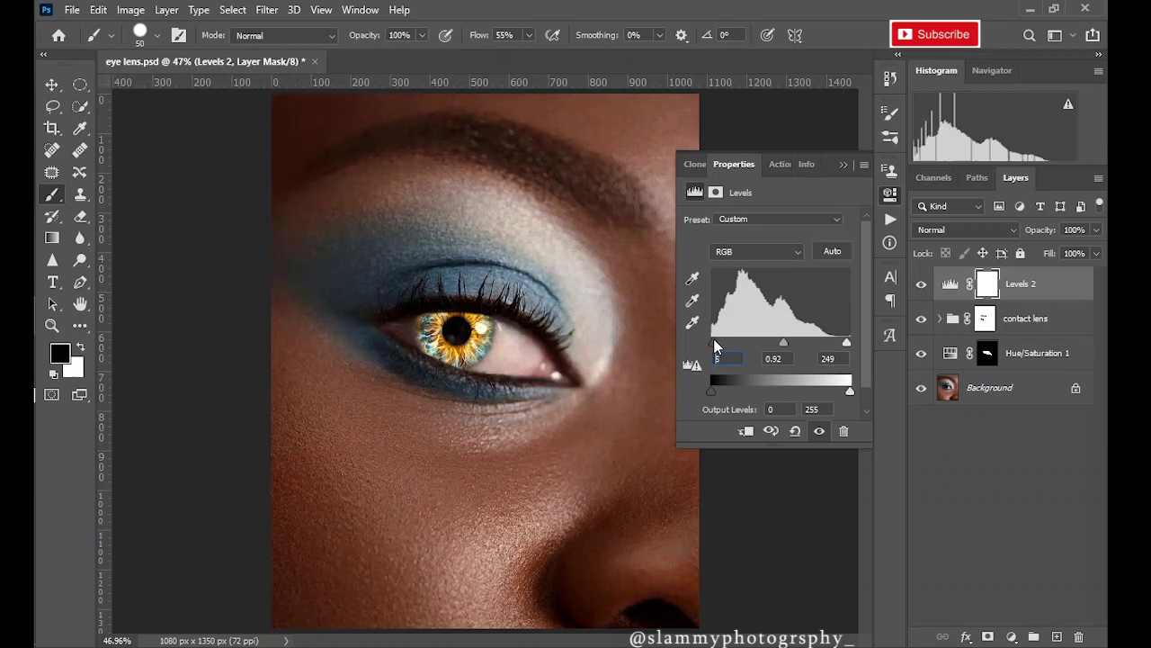
click(844, 165)
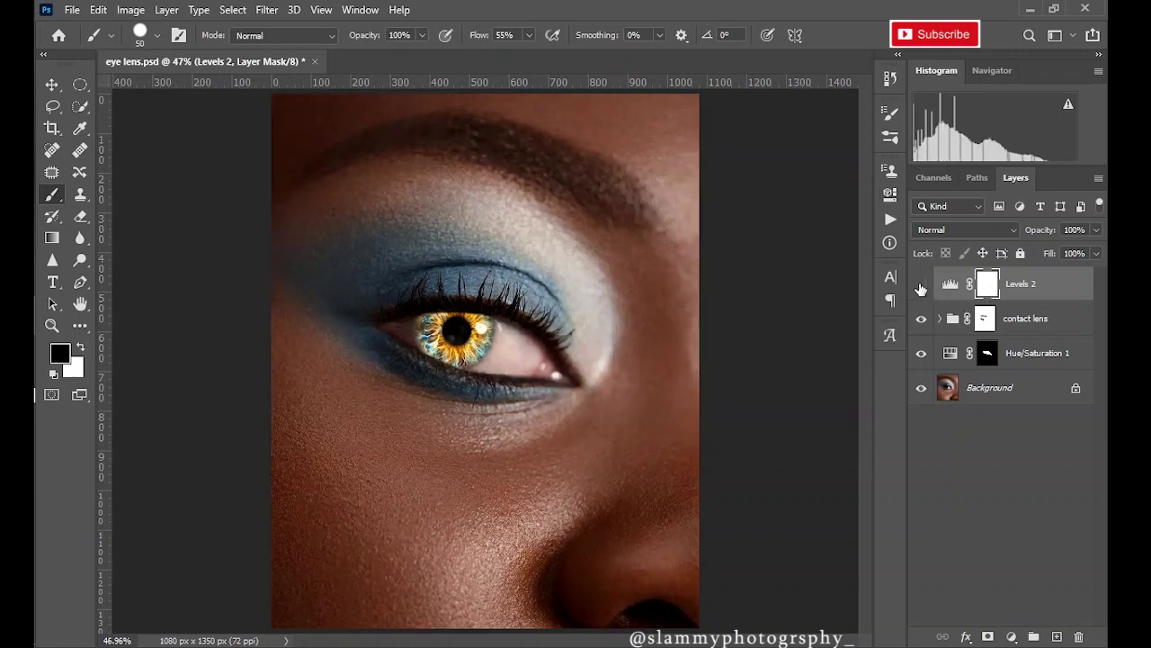
click(920, 286)
click(920, 286)
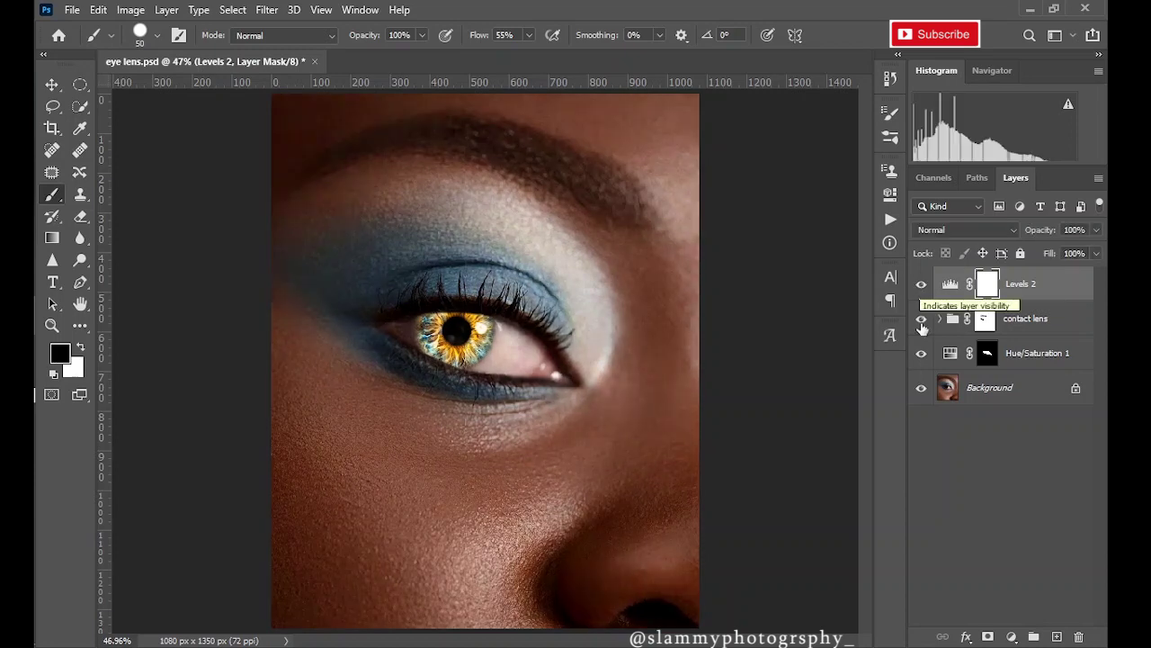
alt+click(921, 390)
alt+click(921, 392)
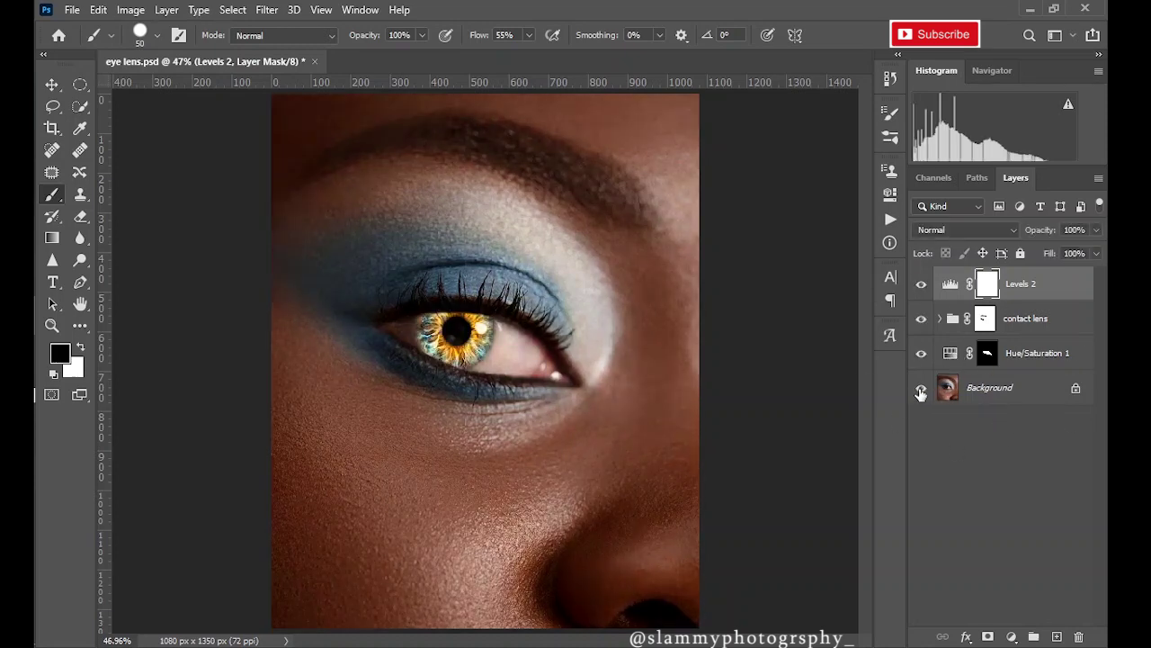